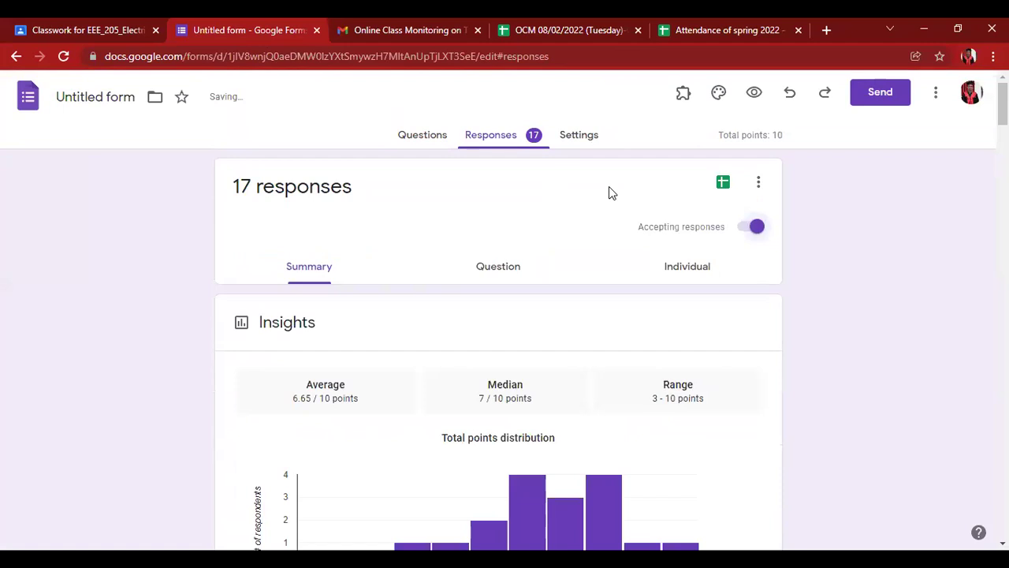
Preview the Performance Test_1 form, resume collecting its responses, and return to the form's original responses page.
{"action": "left_click", "coordinate": [753, 92]}
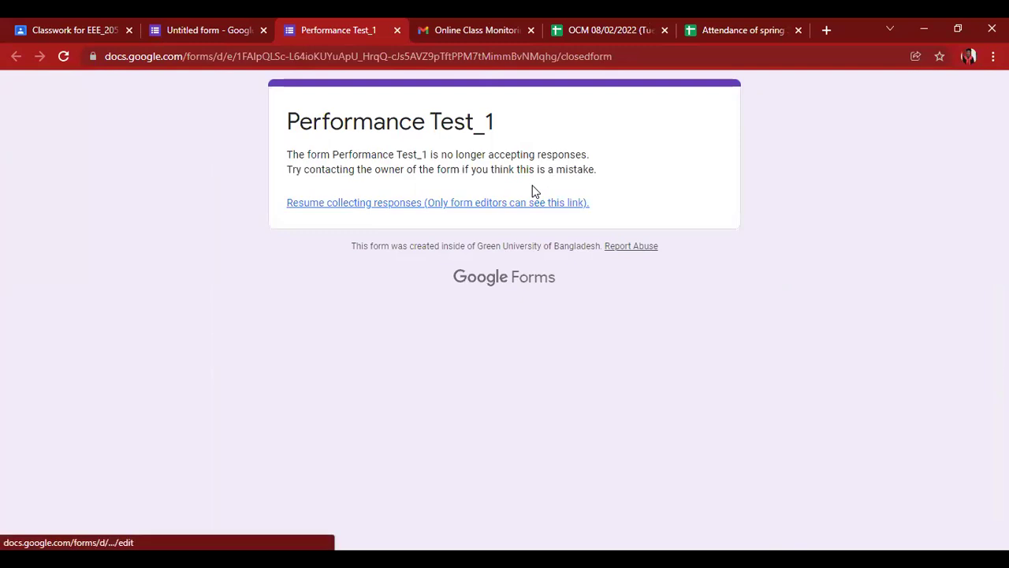
{"action": "left_click", "coordinate": [533, 191]}
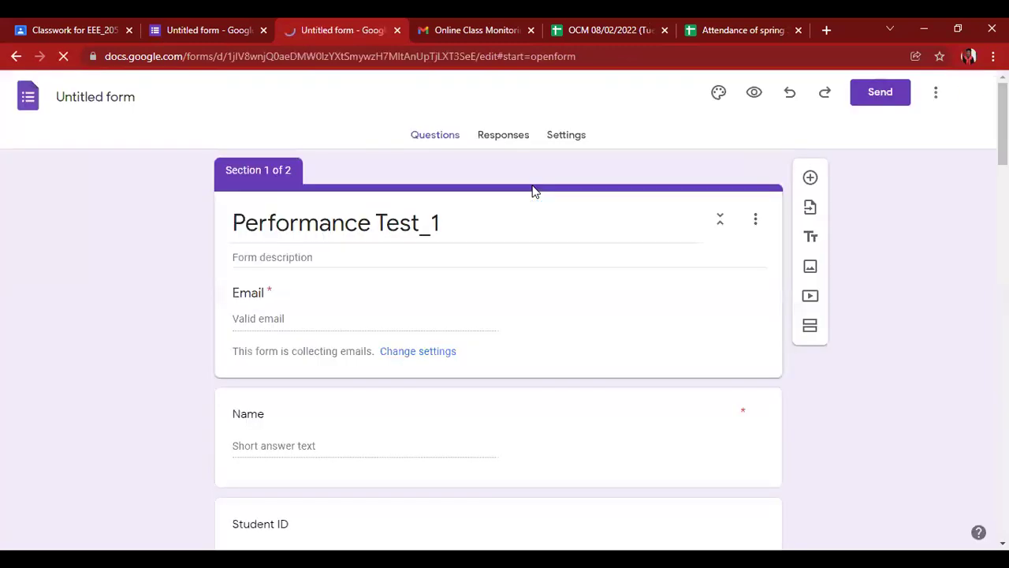
{"action": "left_click", "coordinate": [183, 23]}
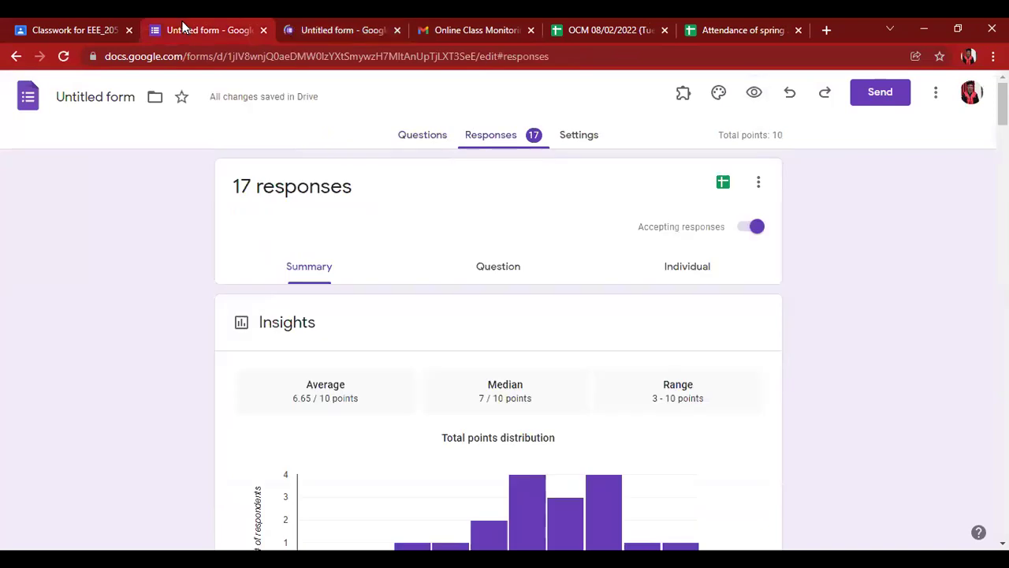
Open the Performance_1 assignment in the EEE_205 DF class and look through the students' submission status.
{"action": "left_click", "coordinate": [74, 23]}
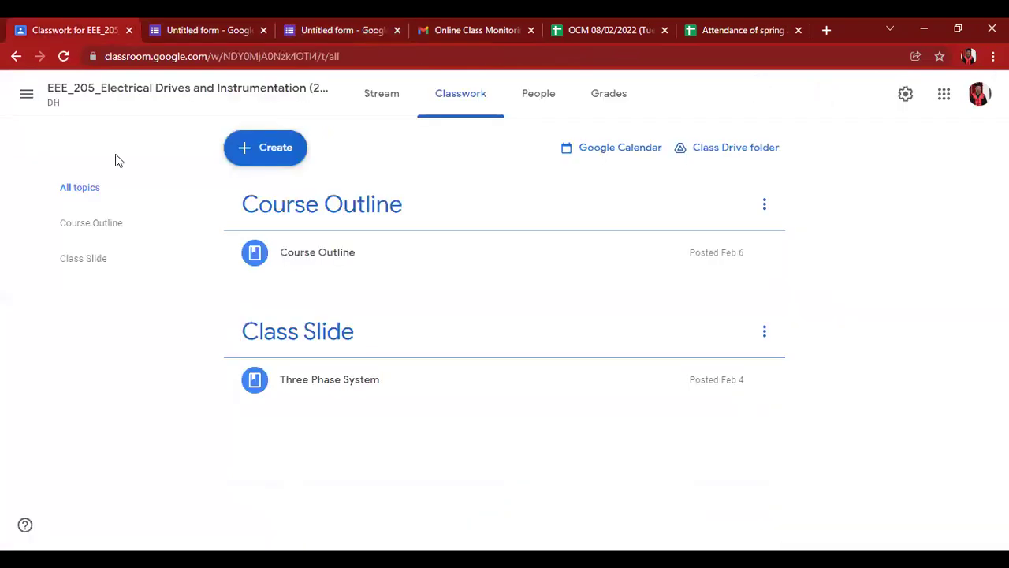
{"action": "left_click", "coordinate": [101, 364]}
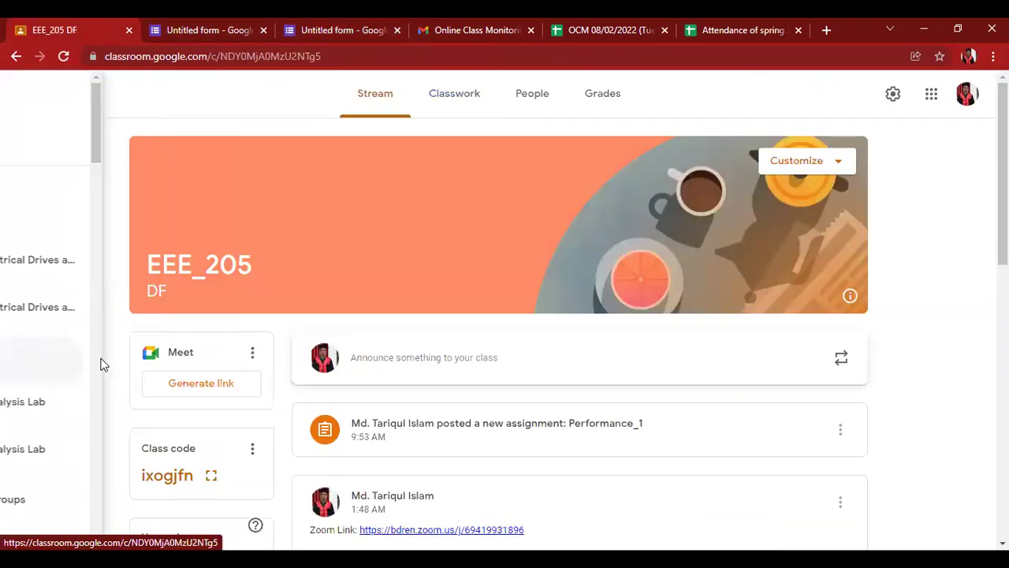
{"action": "left_click", "coordinate": [465, 107]}
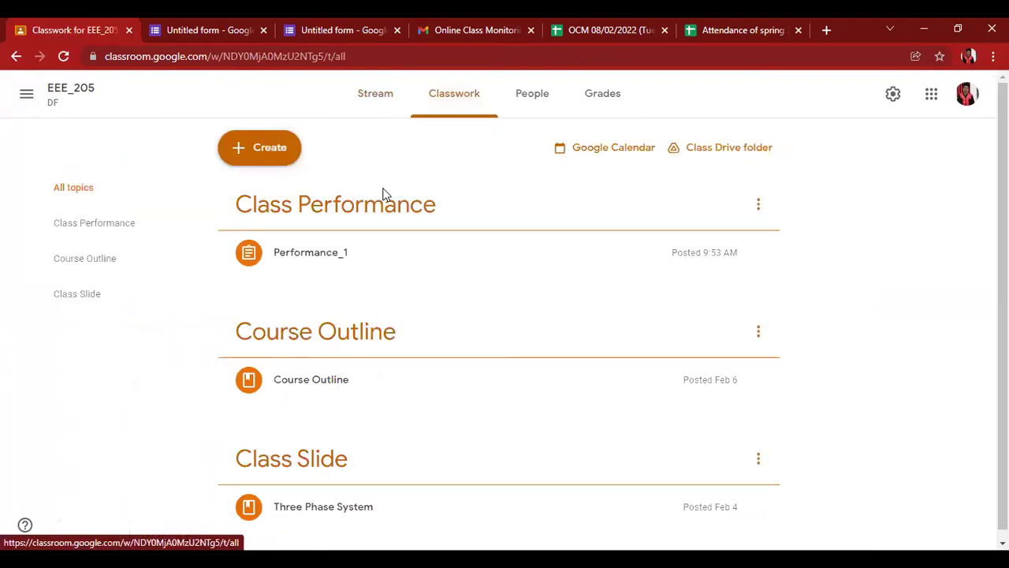
{"action": "left_click", "coordinate": [355, 252]}
{"action": "left_click", "coordinate": [282, 462]}
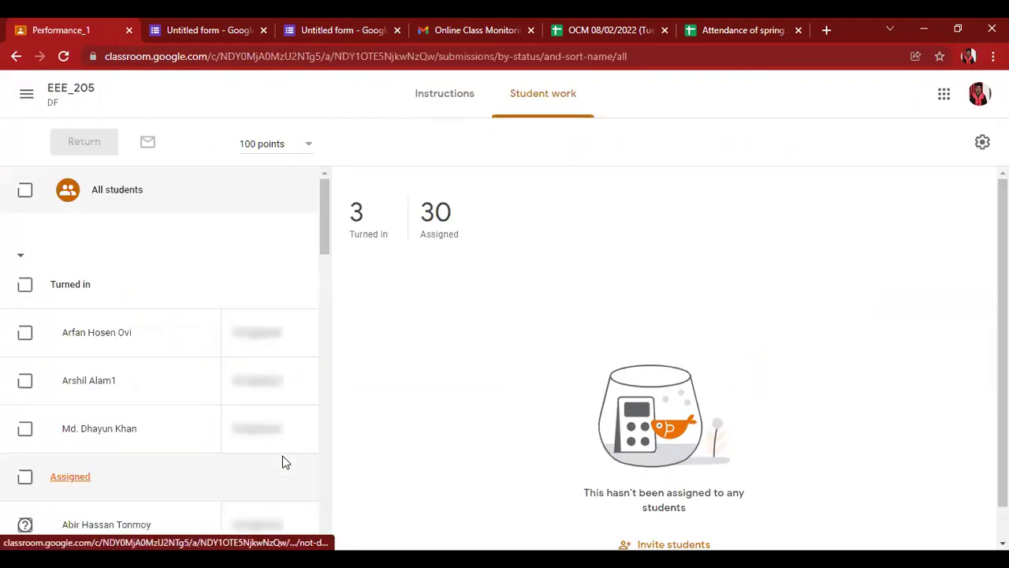
{"action": "scroll", "coordinate": [132, 493], "scroll_direction": "down", "scroll_amount": 12}
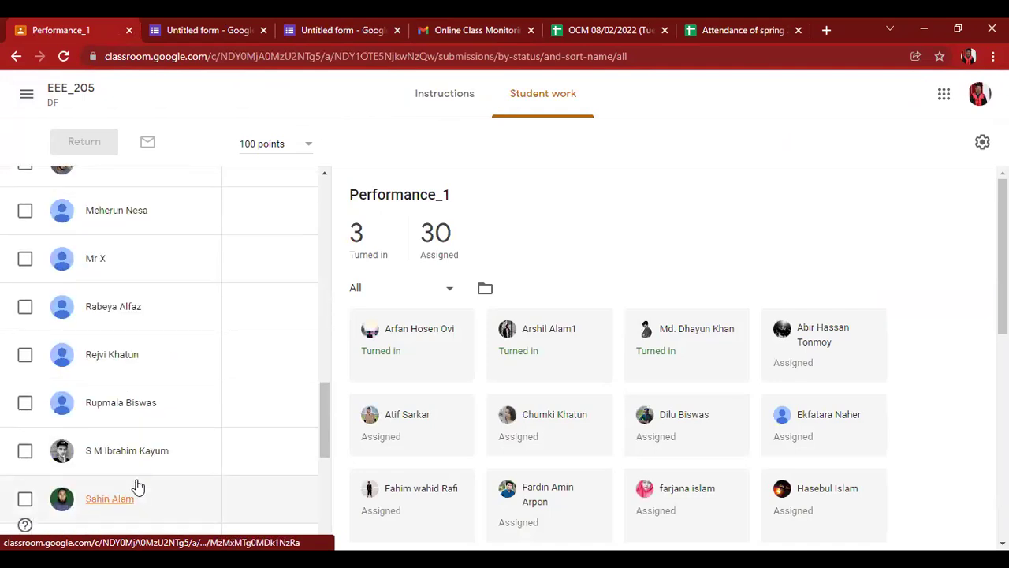
{"action": "scroll", "coordinate": [173, 465], "scroll_direction": "down", "scroll_amount": 1}
Open the Performance Test_1 form attached to the assignment's instructions and copy its web address.
{"action": "left_click", "coordinate": [425, 93]}
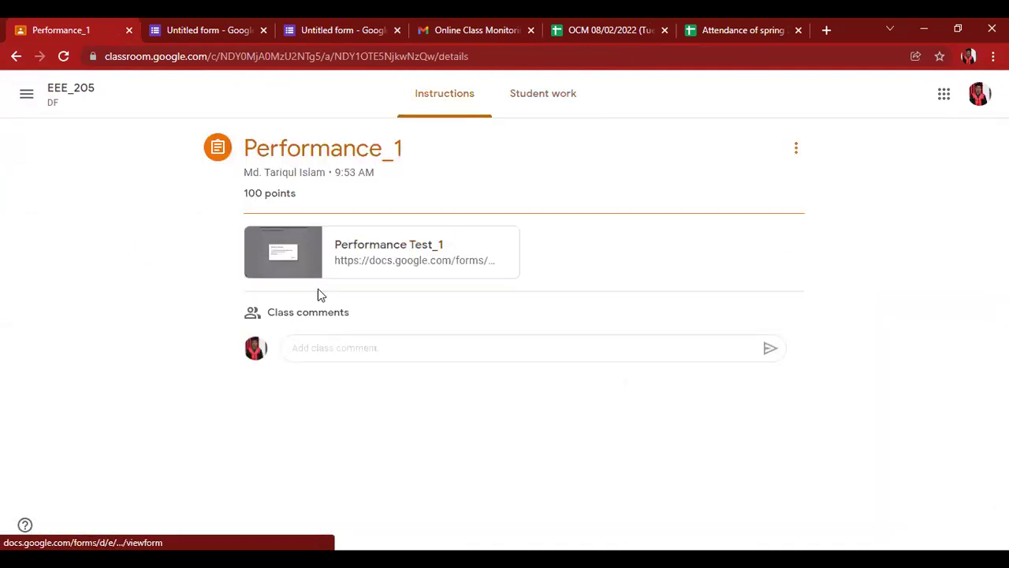
{"action": "left_click", "coordinate": [336, 266]}
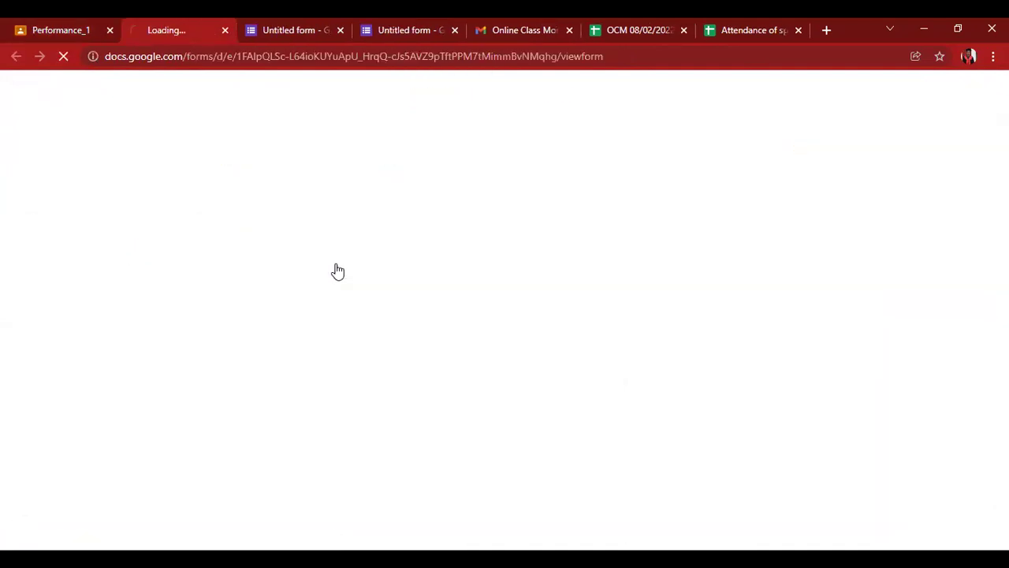
{"action": "left_click", "coordinate": [613, 57]}
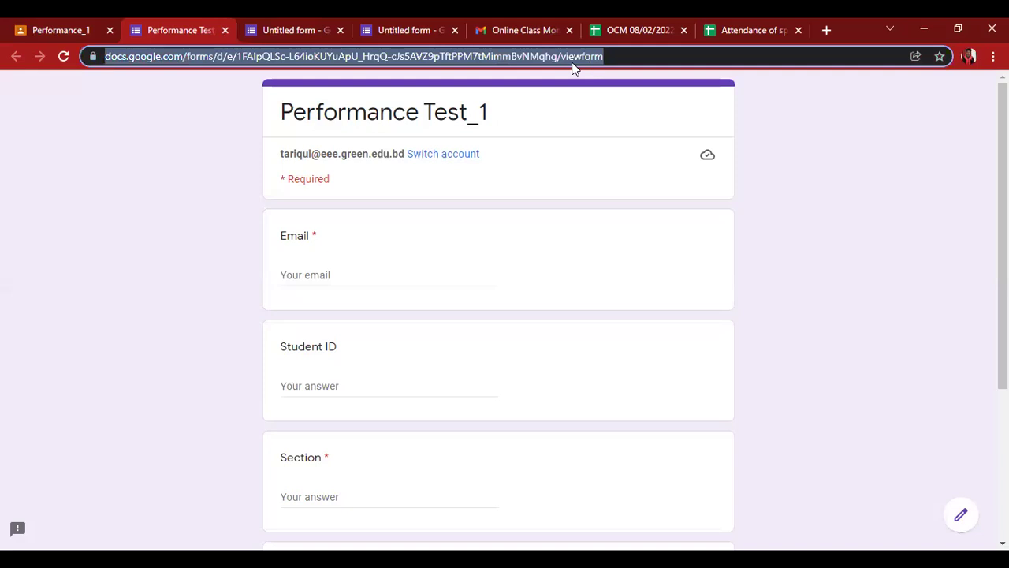
{"action": "right_click", "coordinate": [573, 67]}
{"action": "left_click", "coordinate": [622, 161]}
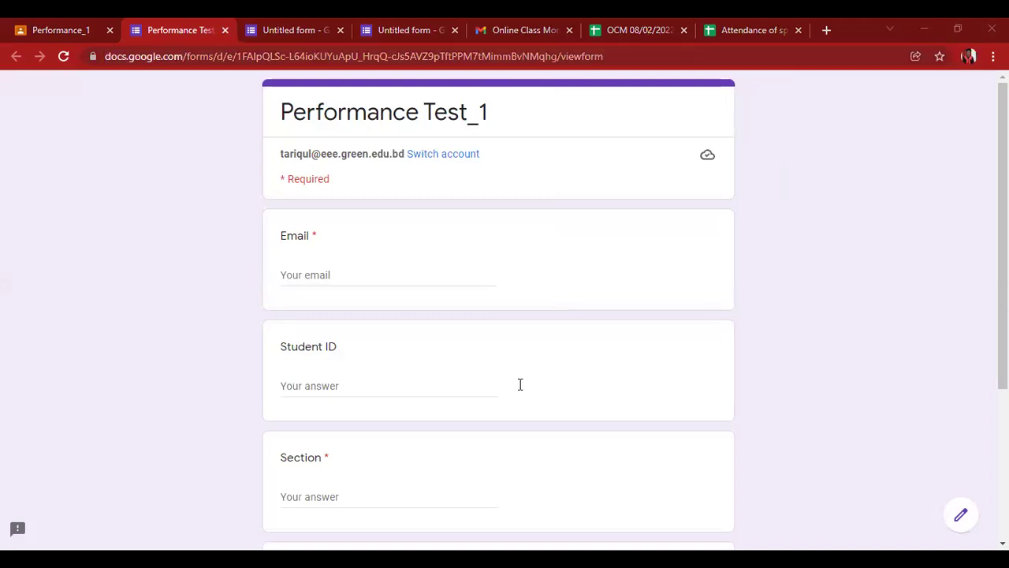
In the EEE_205 DH class, start a new assignment by reusing the Performance_1 post from EEE_205 DF.
{"action": "left_click", "coordinate": [75, 21]}
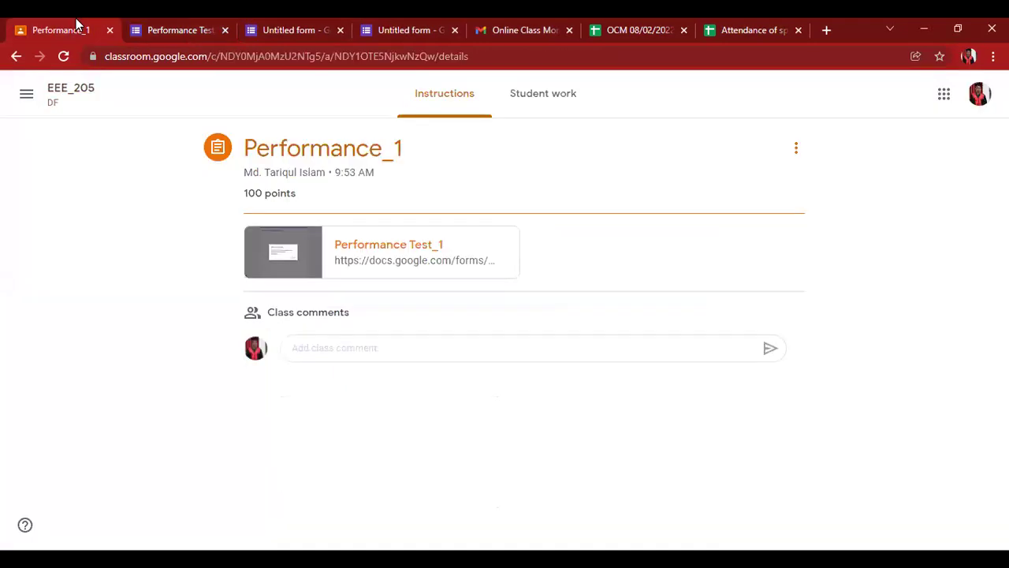
{"action": "left_click", "coordinate": [22, 92]}
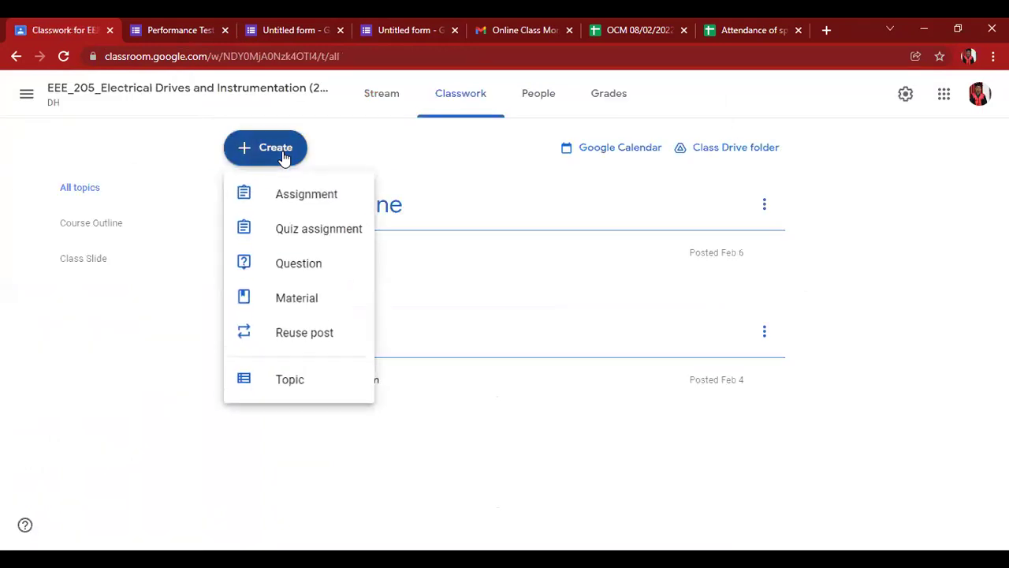
{"action": "left_click", "coordinate": [302, 337]}
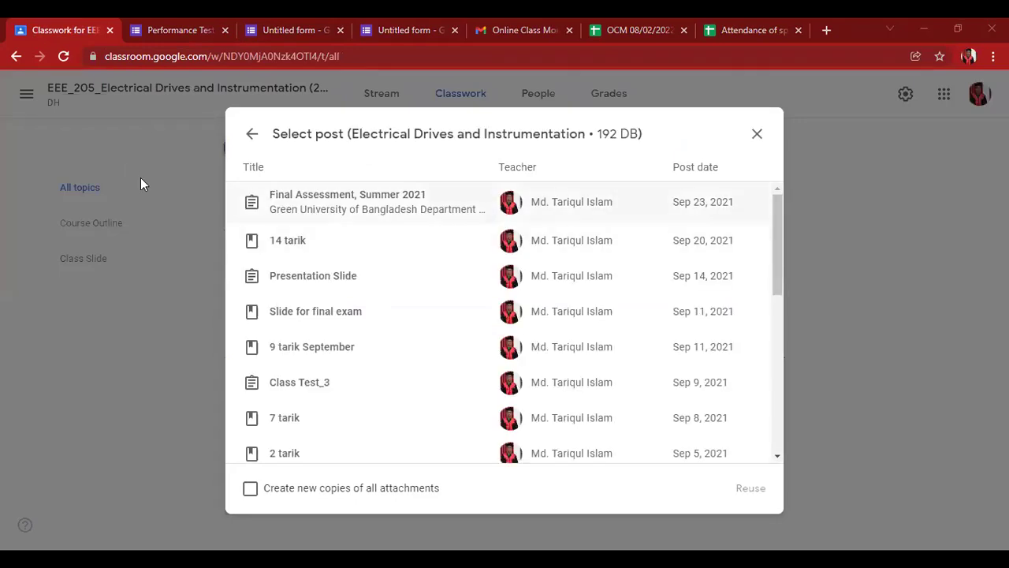
{"action": "left_click", "coordinate": [252, 135]}
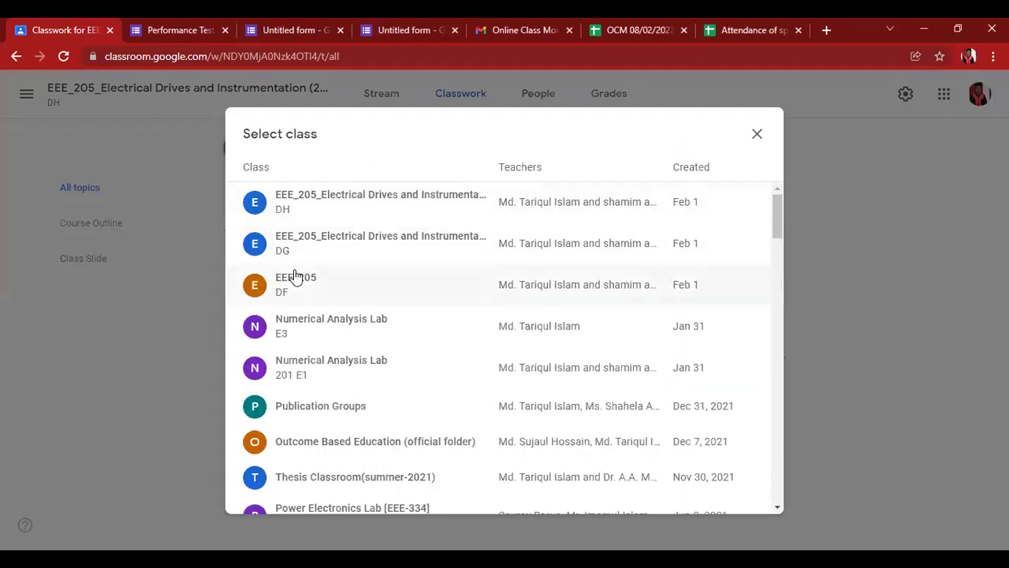
{"action": "left_click", "coordinate": [315, 290]}
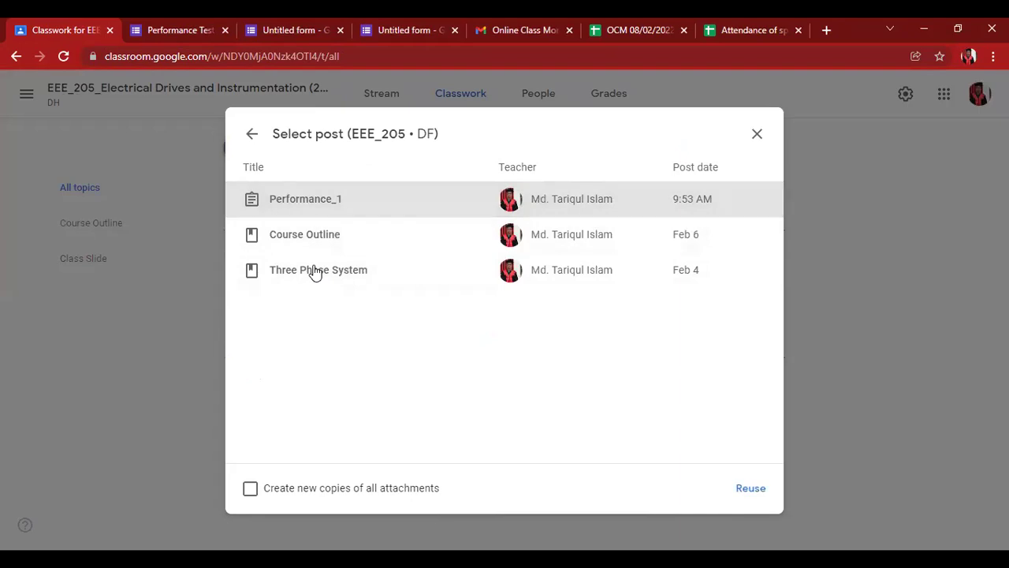
{"action": "left_click", "coordinate": [739, 487]}
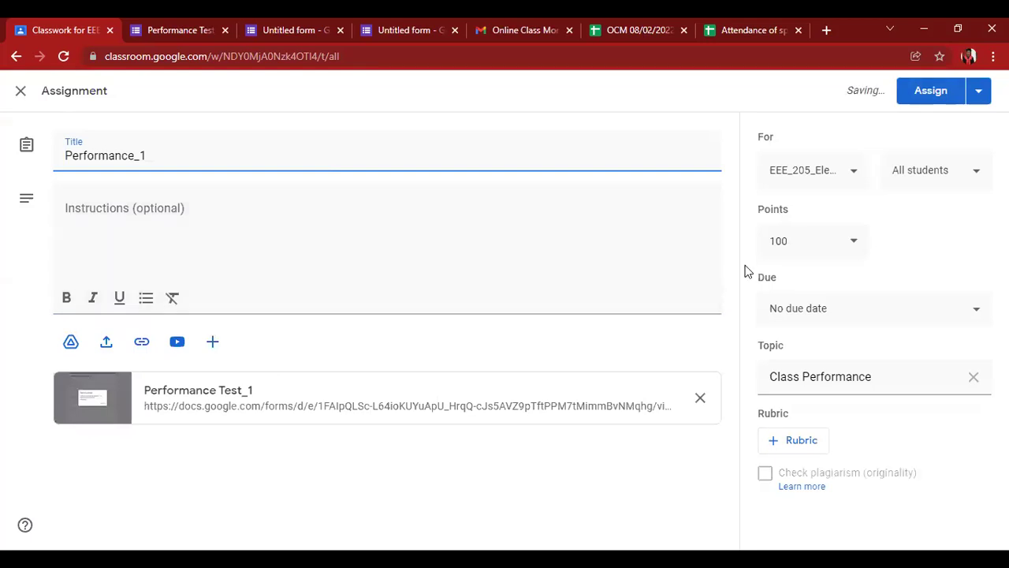
Set the reused assignment's points to 10 and assign it to the DH class.
{"action": "left_click", "coordinate": [844, 209]}
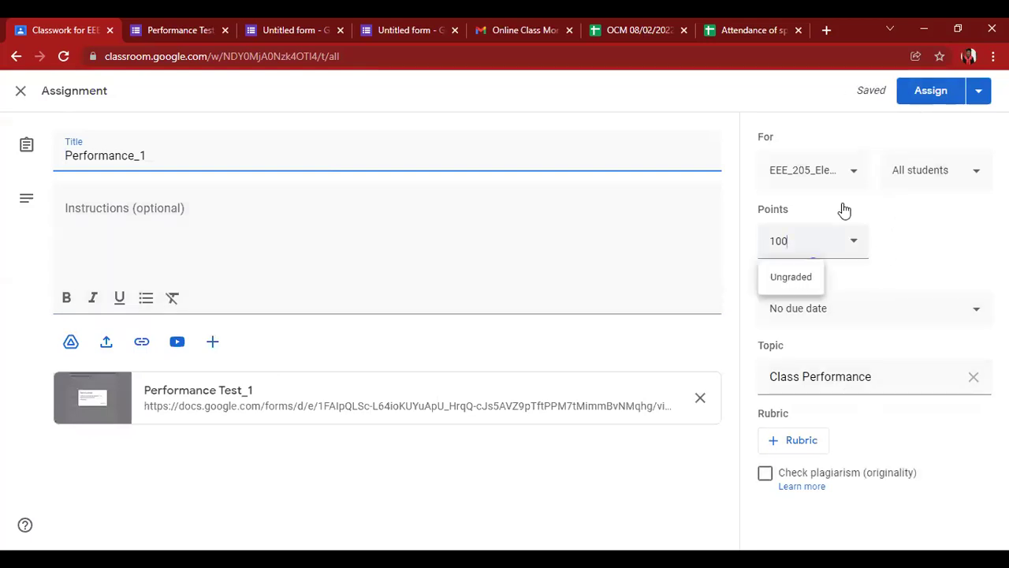
{"action": "key", "text": "BackSpace"}
{"action": "type", "text": "10"}
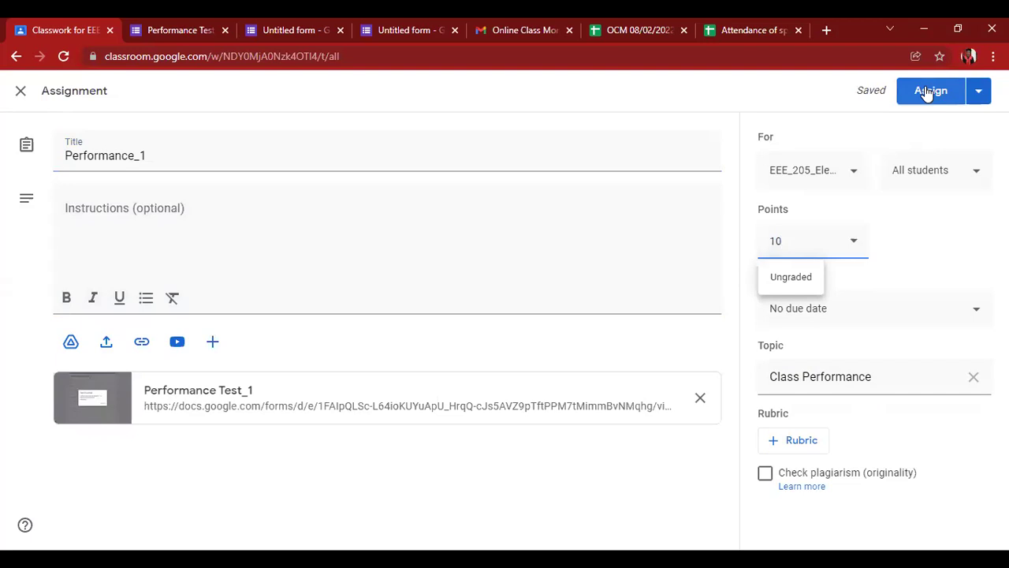
{"action": "left_click", "coordinate": [922, 93]}
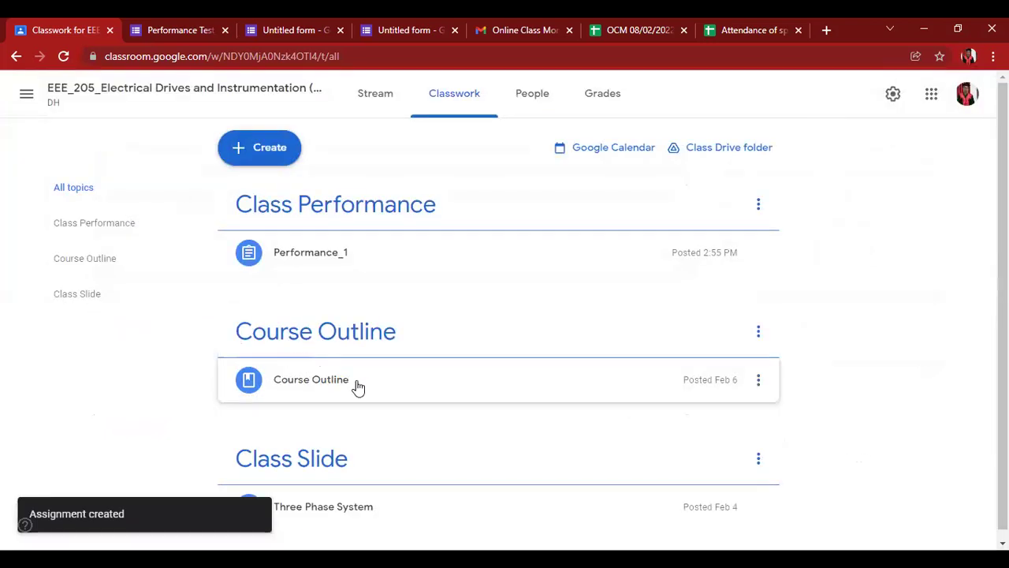
Open the form attached to the DH class's Performance_1 assignment and close the three other open form pages.
{"action": "left_click", "coordinate": [267, 272]}
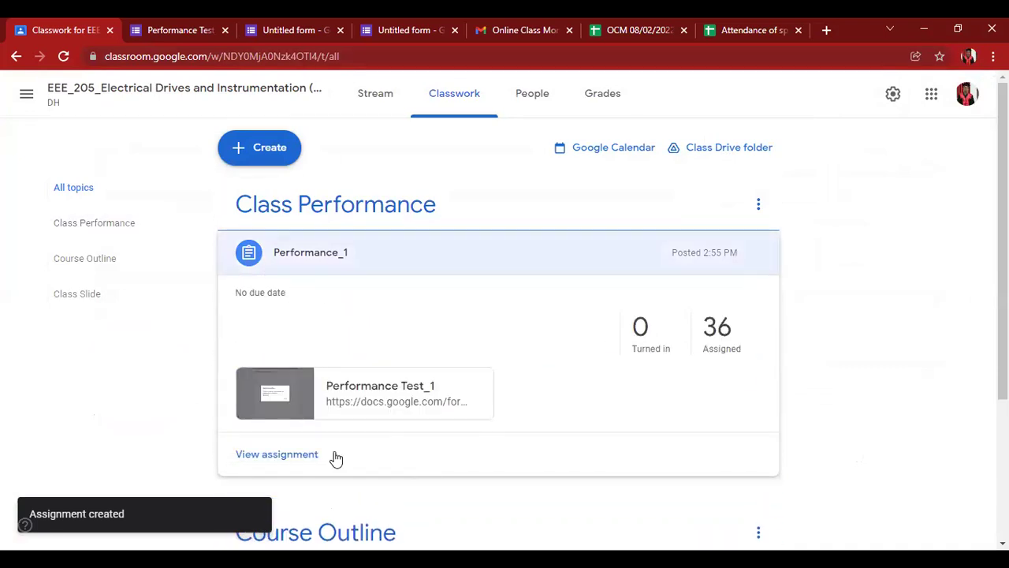
{"action": "left_click", "coordinate": [367, 390]}
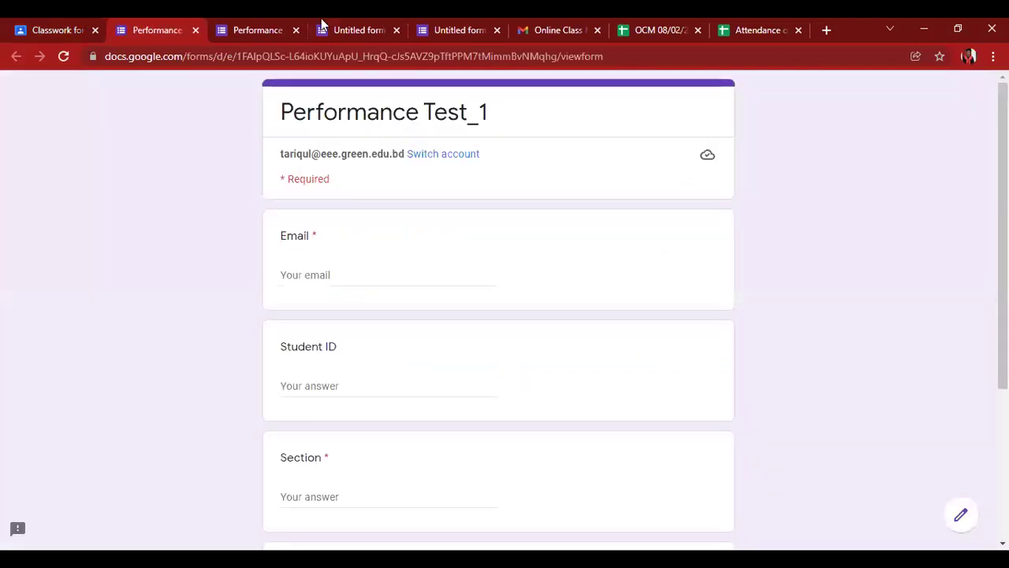
{"action": "left_click", "coordinate": [296, 30]}
{"action": "left_click", "coordinate": [294, 30]}
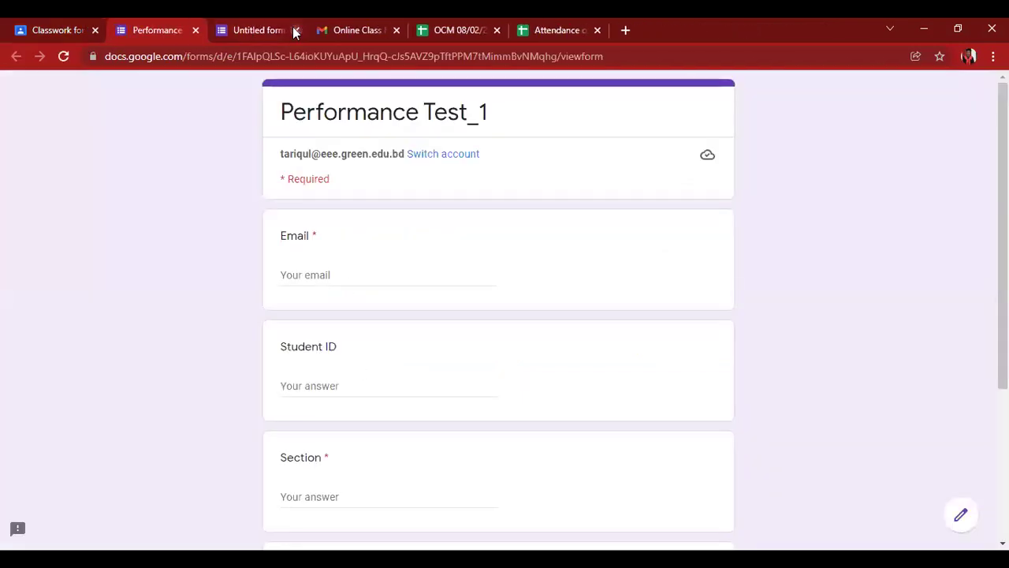
{"action": "left_click", "coordinate": [295, 30]}
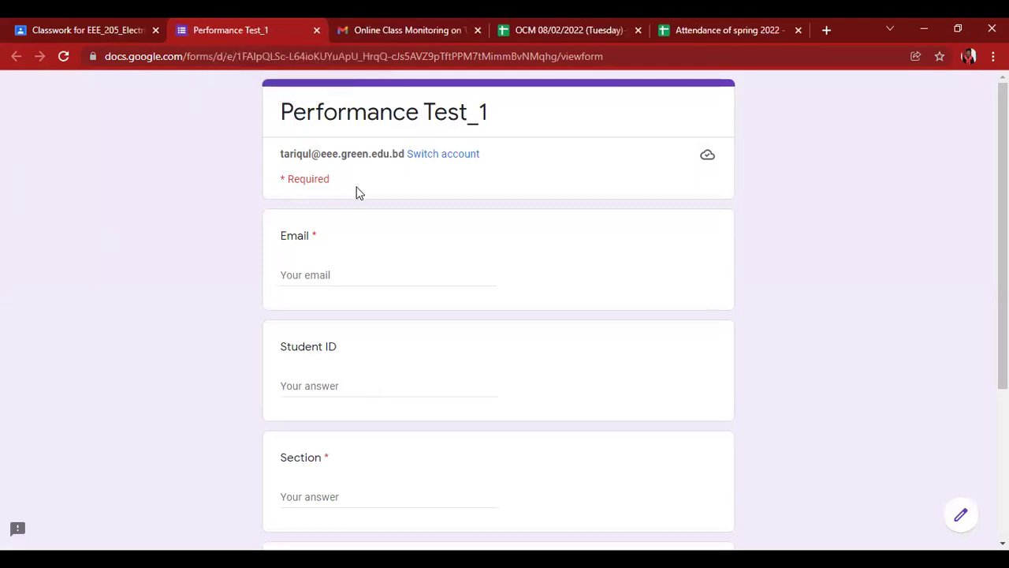
{"action": "left_click", "coordinate": [390, 23]}
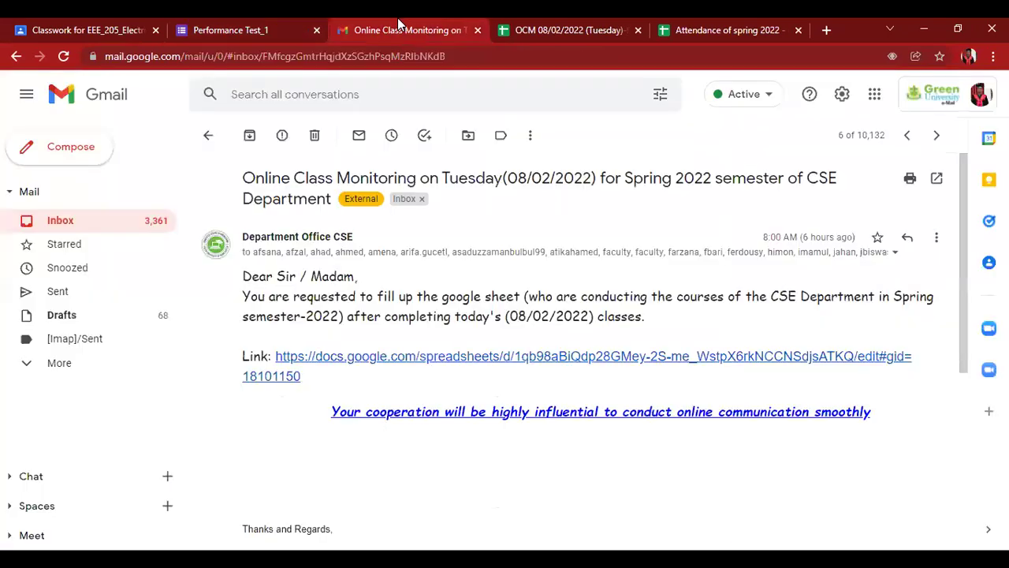
{"action": "left_click", "coordinate": [523, 28]}
{"action": "left_click", "coordinate": [384, 36]}
{"action": "left_click", "coordinate": [229, 28]}
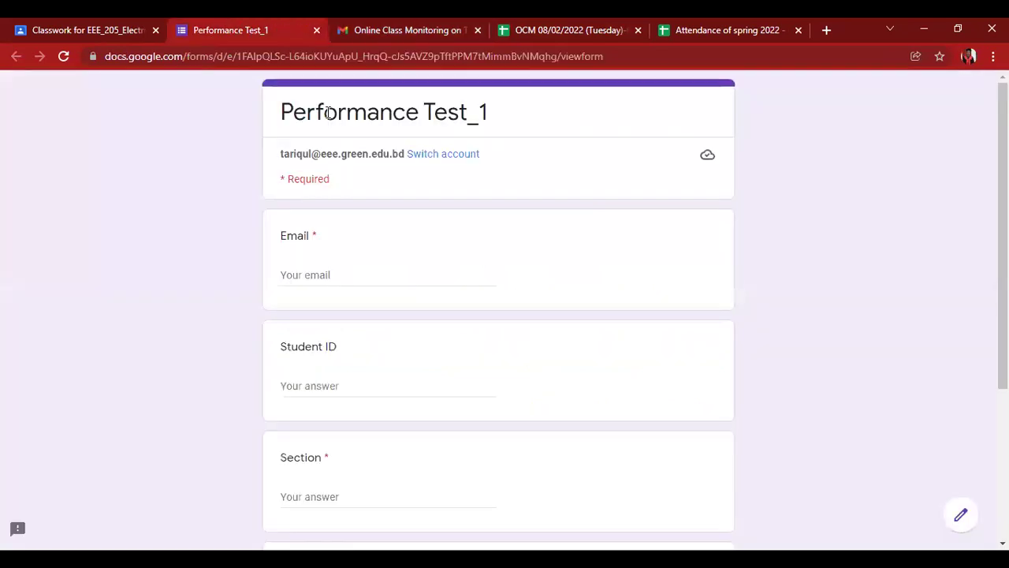
{"action": "left_click", "coordinate": [395, 27]}
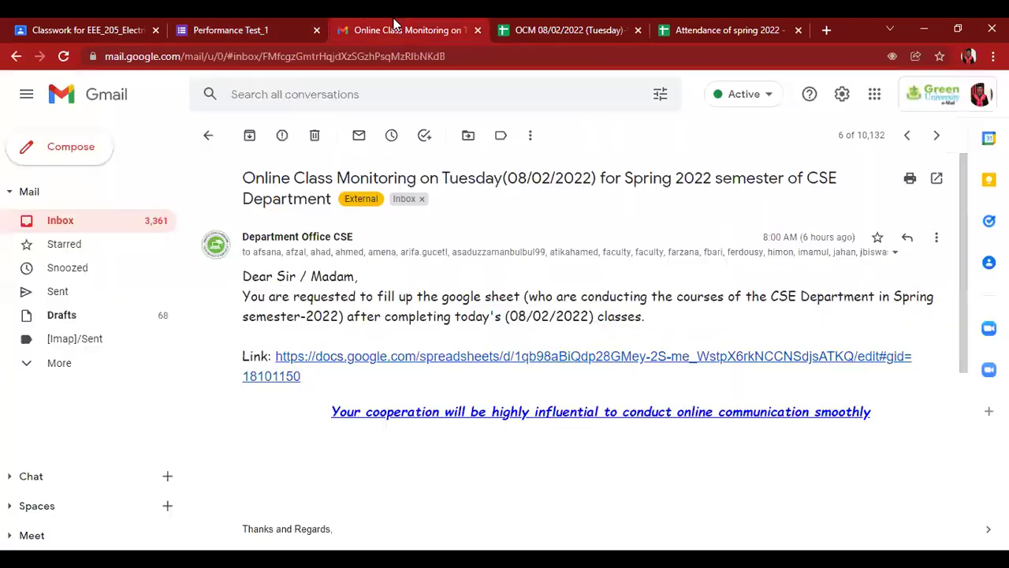
Examine the class time slots, sections and attendance entries in the OCM 08/02/2022 (Tuesday)-CSE spreadsheet.
{"action": "left_click", "coordinate": [524, 27]}
{"action": "scroll", "coordinate": [250, 380], "scroll_direction": "up", "scroll_amount": 5}
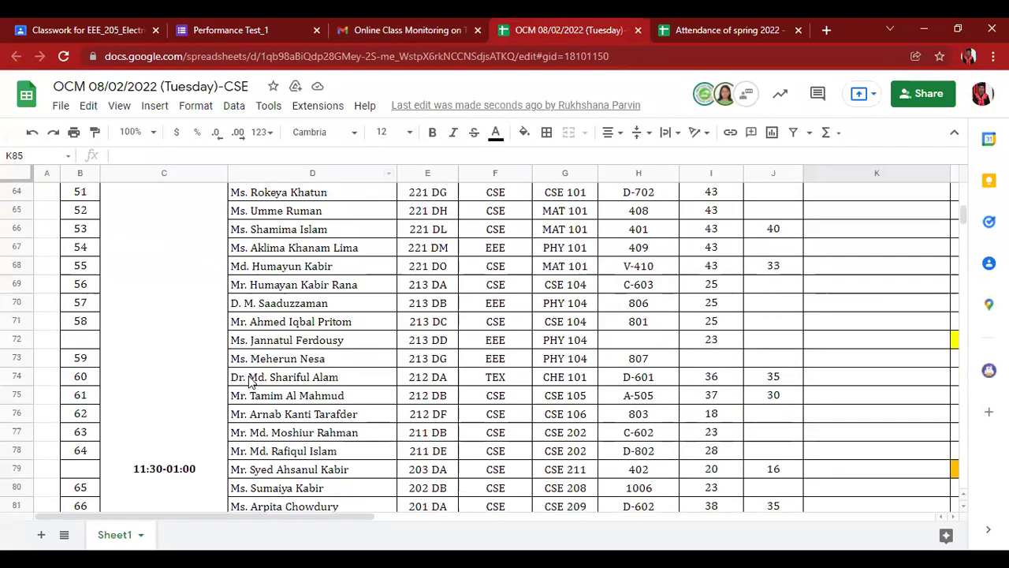
{"action": "scroll", "coordinate": [251, 381], "scroll_direction": "up", "scroll_amount": 4}
{"action": "scroll", "coordinate": [254, 377], "scroll_direction": "down", "scroll_amount": 7}
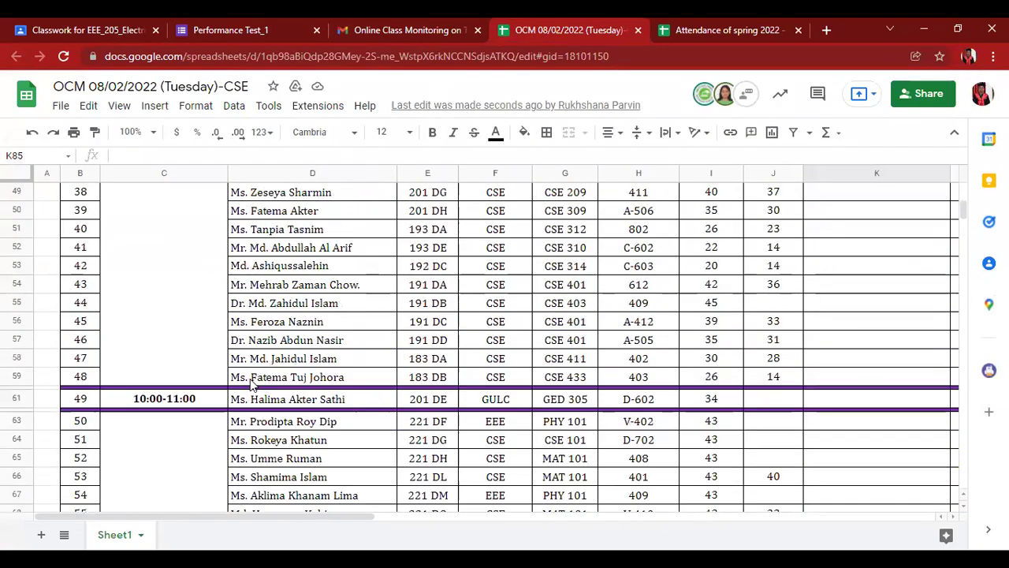
{"action": "scroll", "coordinate": [257, 372], "scroll_direction": "down", "scroll_amount": 10}
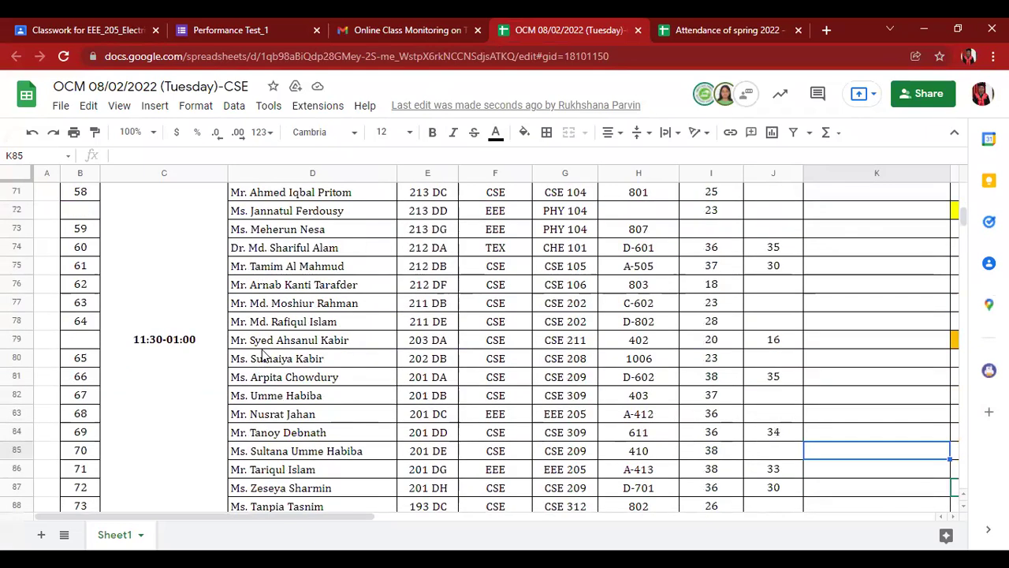
{"action": "scroll", "coordinate": [263, 353], "scroll_direction": "down", "scroll_amount": 7}
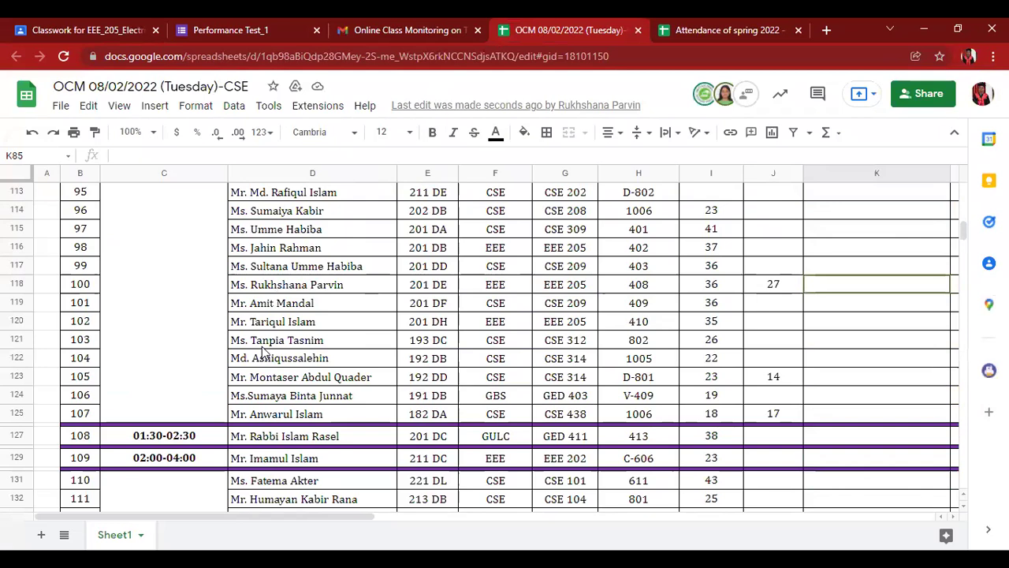
{"action": "scroll", "coordinate": [262, 353], "scroll_direction": "up", "scroll_amount": 3}
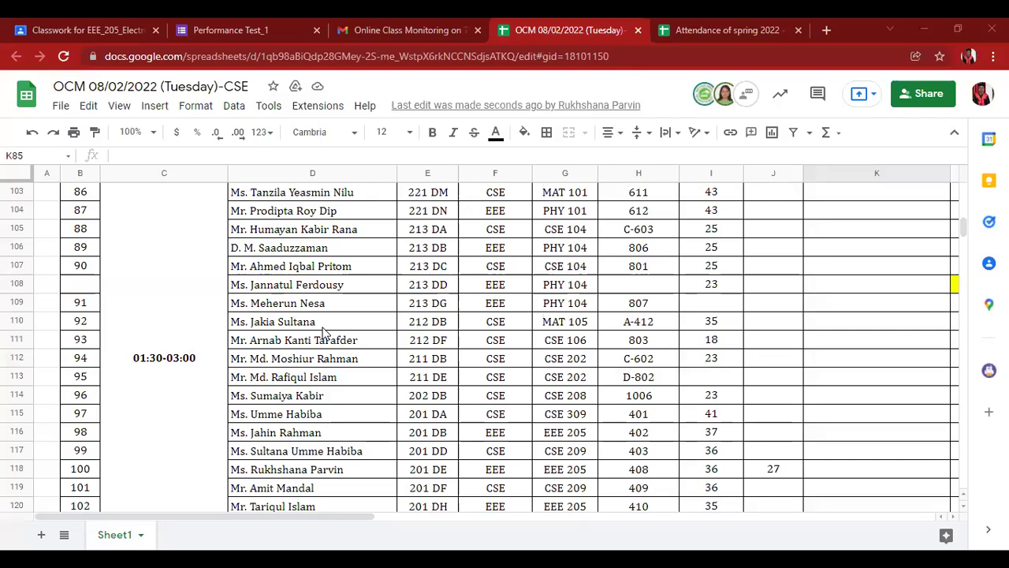
{"action": "scroll", "coordinate": [322, 331], "scroll_direction": "down", "scroll_amount": 4}
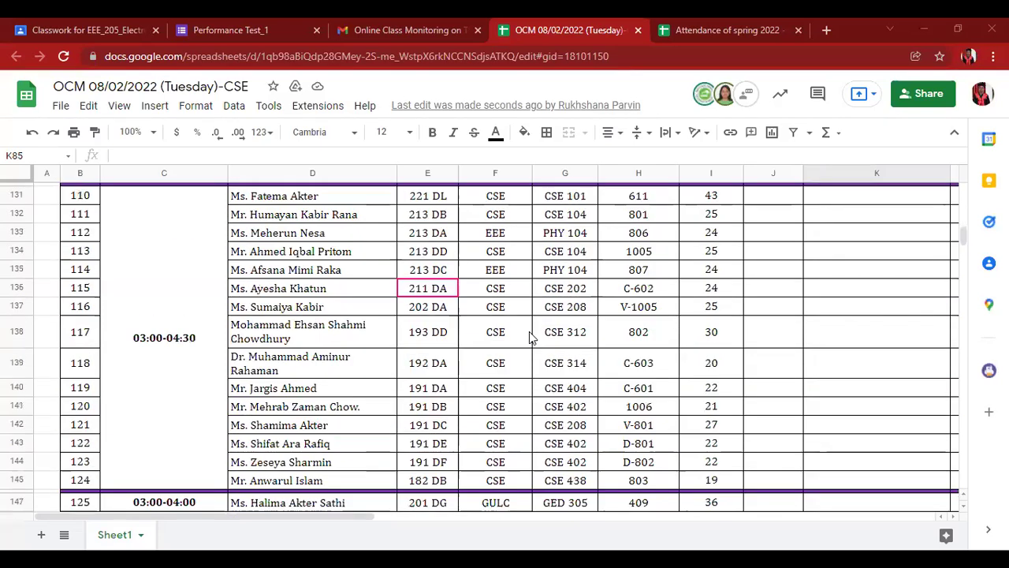
{"action": "scroll", "coordinate": [529, 338], "scroll_direction": "up", "scroll_amount": 1}
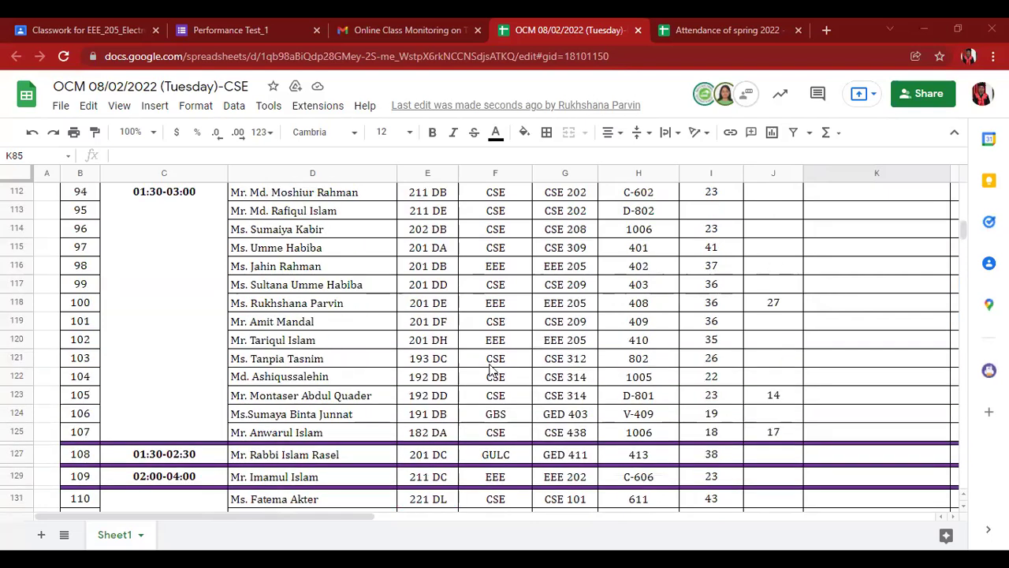
Enter 33 in the attendance column for the EEE 205 class of section 201 DH in the monitoring spreadsheet.
{"action": "left_click", "coordinate": [776, 345]}
{"action": "scroll", "coordinate": [776, 347], "scroll_direction": "up", "scroll_amount": 1}
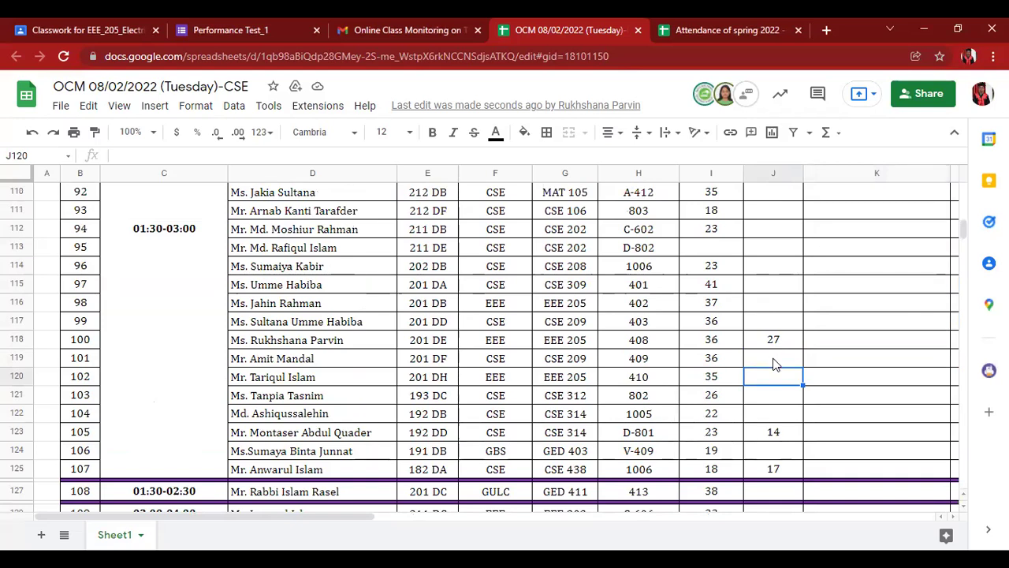
{"action": "type", "text": "33"}
{"action": "key", "text": "Tab"}
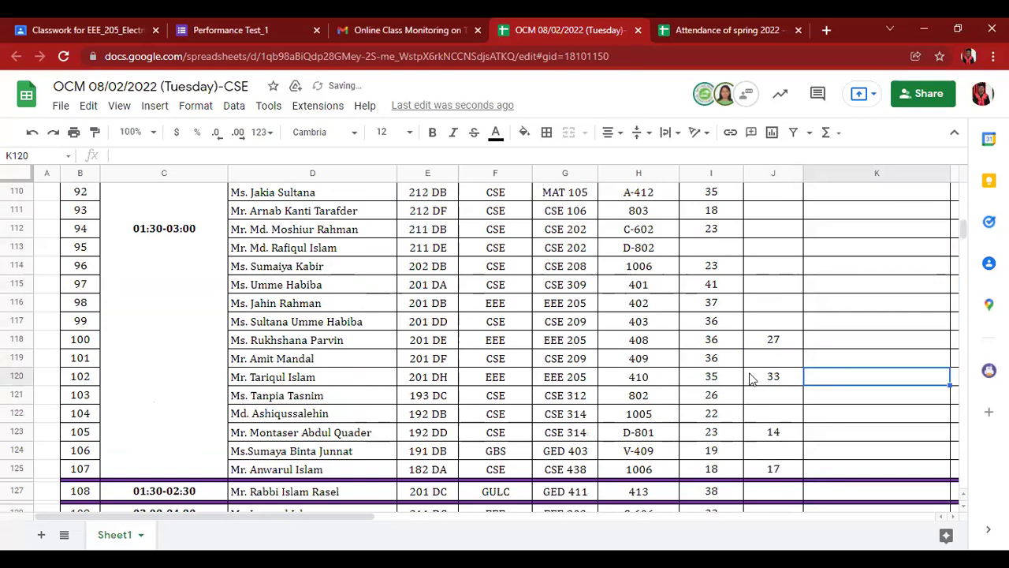
{"action": "left_click", "coordinate": [753, 378]}
{"action": "scroll", "coordinate": [497, 387], "scroll_direction": "up", "scroll_amount": 2}
{"action": "scroll", "coordinate": [497, 386], "scroll_direction": "down", "scroll_amount": 1}
{"action": "left_click", "coordinate": [826, 413]}
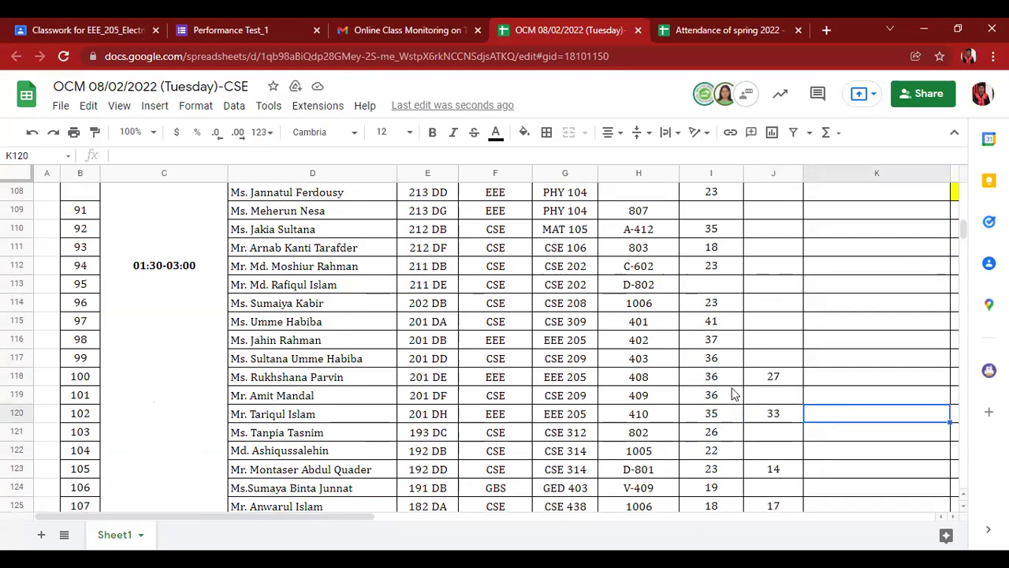
{"action": "scroll", "coordinate": [733, 392], "scroll_direction": "up", "scroll_amount": 3}
{"action": "scroll", "coordinate": [733, 391], "scroll_direction": "up", "scroll_amount": 6}
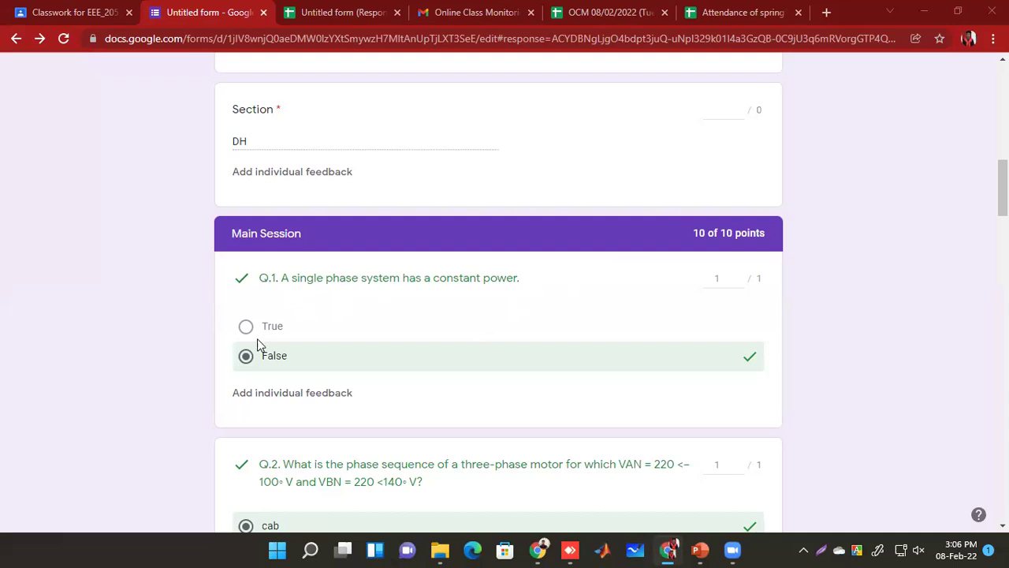
Review Q.1 and Q.2 in the individual form response and highlight the opening words of Q.2.
{"action": "scroll", "coordinate": [281, 372], "scroll_direction": "down", "scroll_amount": 2}
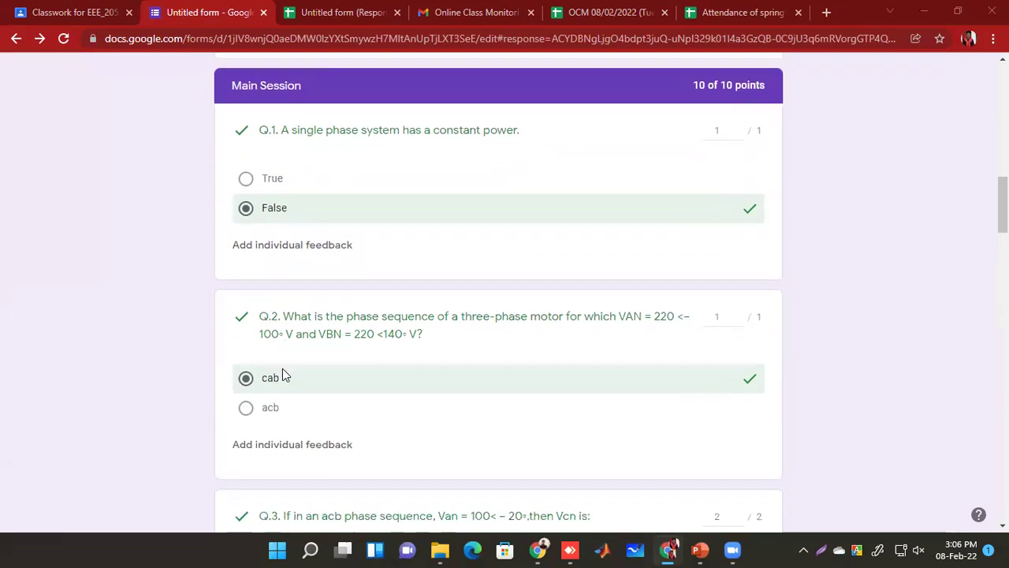
{"action": "left_click_drag", "start_coordinate": [294, 316], "coordinate": [581, 316]}
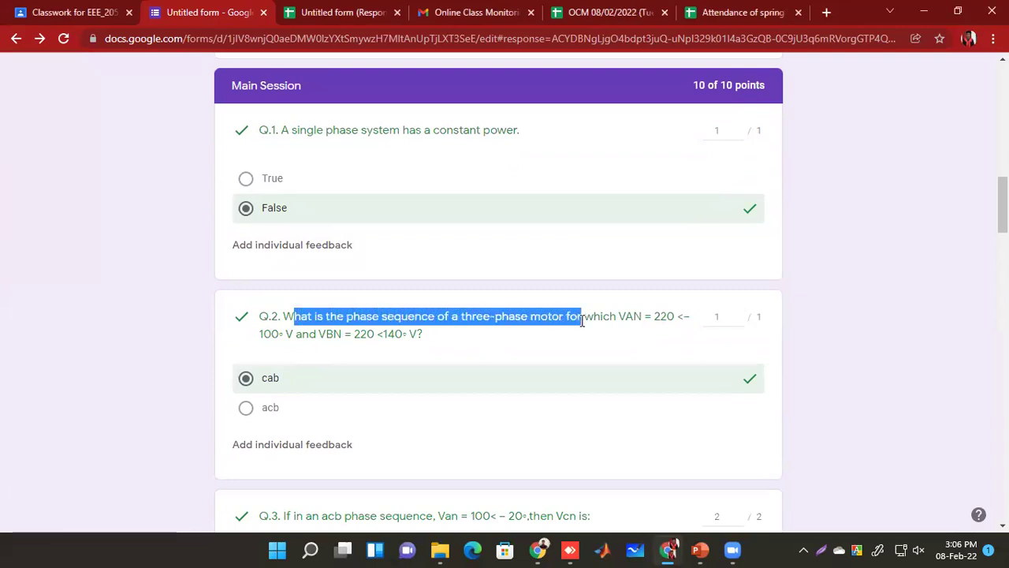
{"action": "scroll", "coordinate": [365, 349], "scroll_direction": "down", "scroll_amount": 1}
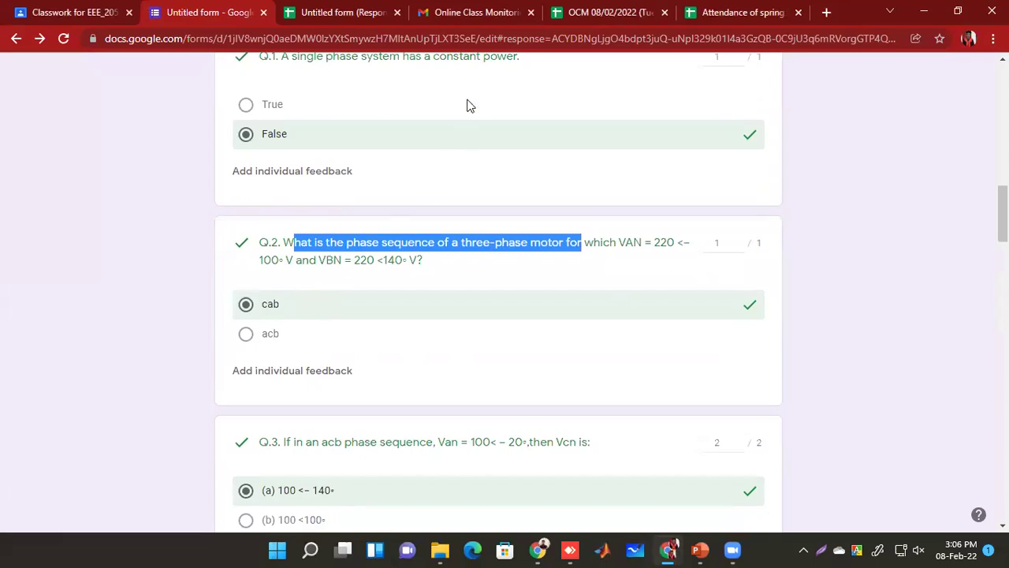
Sketch crossed axes beside Q.2 with the screen pen and add two phasors labelled Van and Vbn.
{"action": "key", "text": "ctrl+shift+p"}
{"action": "left_click_drag", "start_coordinate": [777, 235], "coordinate": [900, 230]}
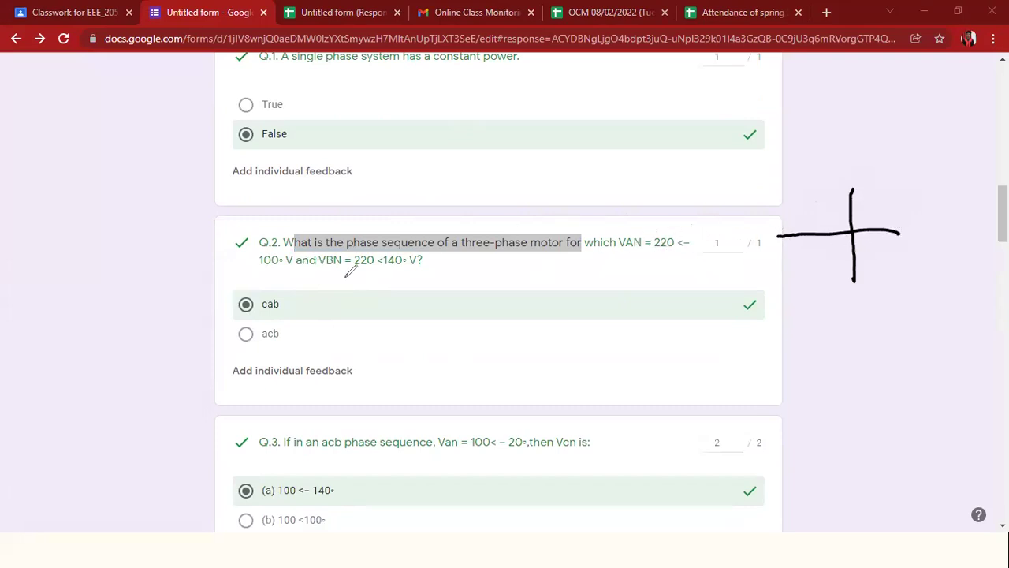
{"action": "mouse_move", "coordinate": [852, 233]}
{"action": "left_mouse_down"}
{"action": "mouse_move", "coordinate": [825, 283]}
{"action": "mouse_move", "coordinate": [801, 300]}
{"action": "mouse_move", "coordinate": [820, 277]}
{"action": "mouse_move", "coordinate": [841, 300]}
{"action": "left_mouse_up"}
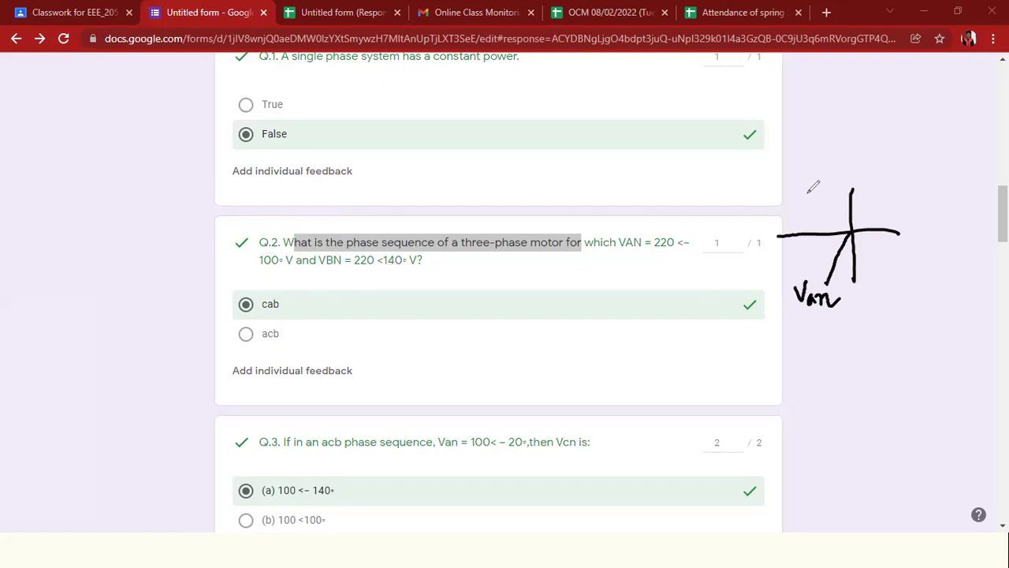
{"action": "left_click_drag", "start_coordinate": [852, 230], "coordinate": [814, 197]}
{"action": "left_click_drag", "start_coordinate": [810, 207], "coordinate": [824, 202]}
{"action": "left_click_drag", "start_coordinate": [798, 167], "coordinate": [834, 178]}
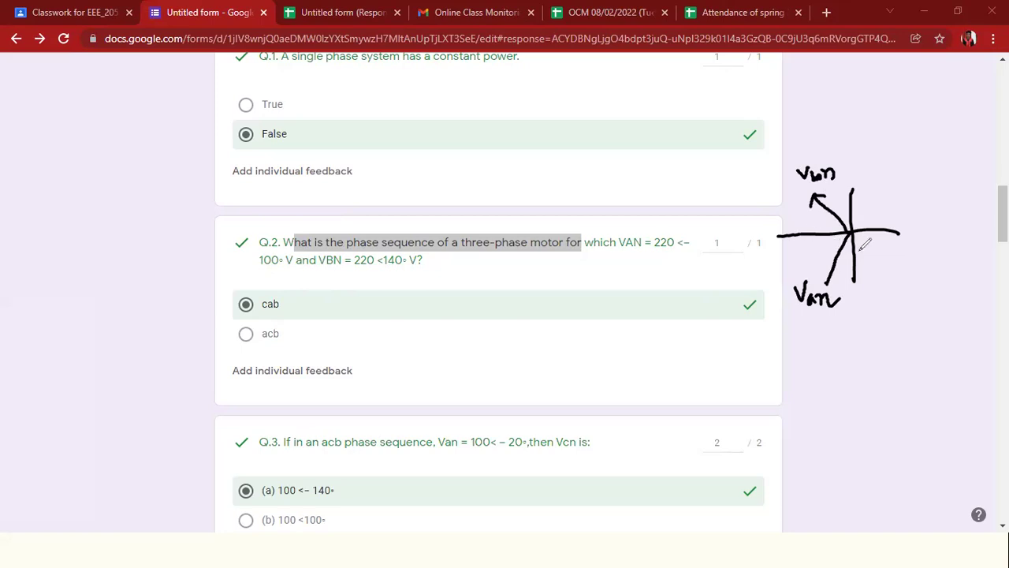
Add an axis arrowhead, an arc joining Van and Vbn and an underlined abc, mark option cab, and clear the pen drawings.
{"action": "left_click_drag", "start_coordinate": [884, 224], "coordinate": [886, 236]}
{"action": "mouse_move", "coordinate": [803, 309]}
{"action": "left_mouse_down"}
{"action": "mouse_move", "coordinate": [817, 307]}
{"action": "mouse_move", "coordinate": [814, 194]}
{"action": "left_mouse_up"}
{"action": "mouse_move", "coordinate": [880, 323]}
{"action": "left_mouse_down"}
{"action": "mouse_move", "coordinate": [872, 331]}
{"action": "mouse_move", "coordinate": [886, 316]}
{"action": "mouse_move", "coordinate": [903, 333]}
{"action": "left_mouse_up"}
{"action": "left_click_drag", "start_coordinate": [867, 354], "coordinate": [912, 350]}
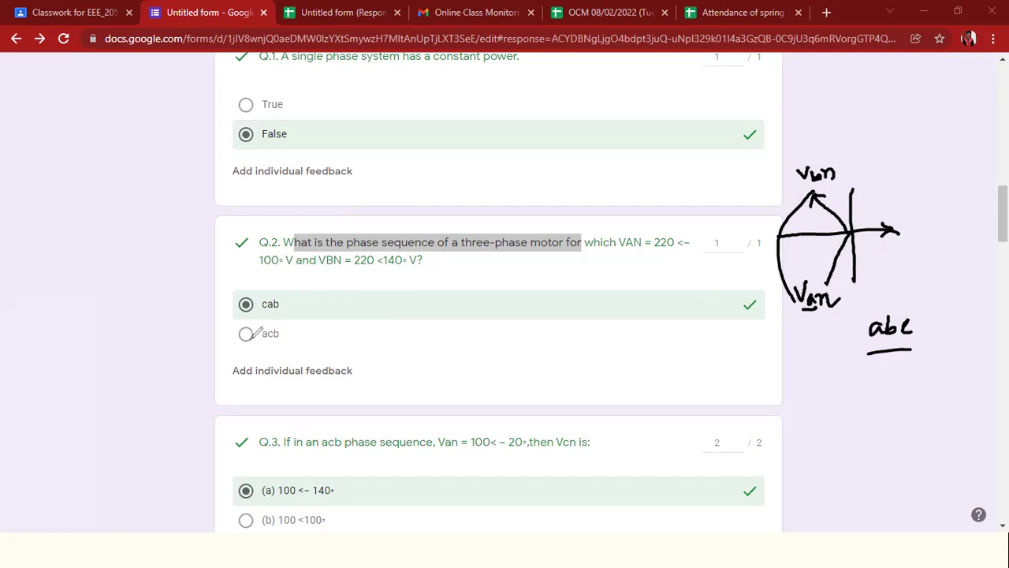
{"action": "mouse_move", "coordinate": [279, 306]}
{"action": "left_mouse_down"}
{"action": "mouse_move", "coordinate": [308, 291]}
{"action": "mouse_move", "coordinate": [310, 309]}
{"action": "mouse_move", "coordinate": [284, 314]}
{"action": "left_mouse_up"}
{"action": "key", "text": "Escape"}
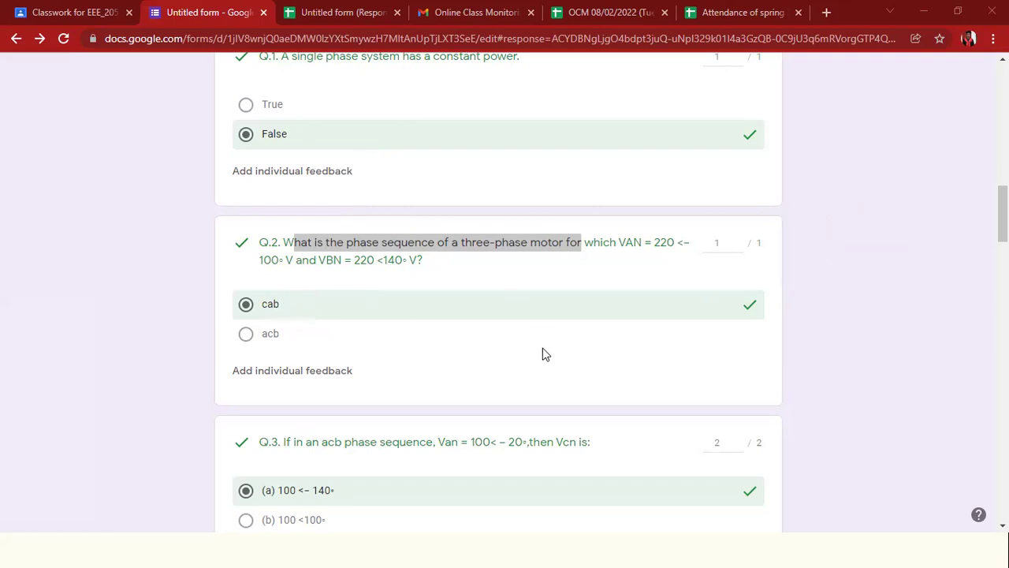
Mark the letters of acb, underline Vcn and write the 120° angle shift above Q.3 with the pen, and clear the marks.
{"action": "scroll", "coordinate": [543, 354], "scroll_direction": "down", "scroll_amount": 2}
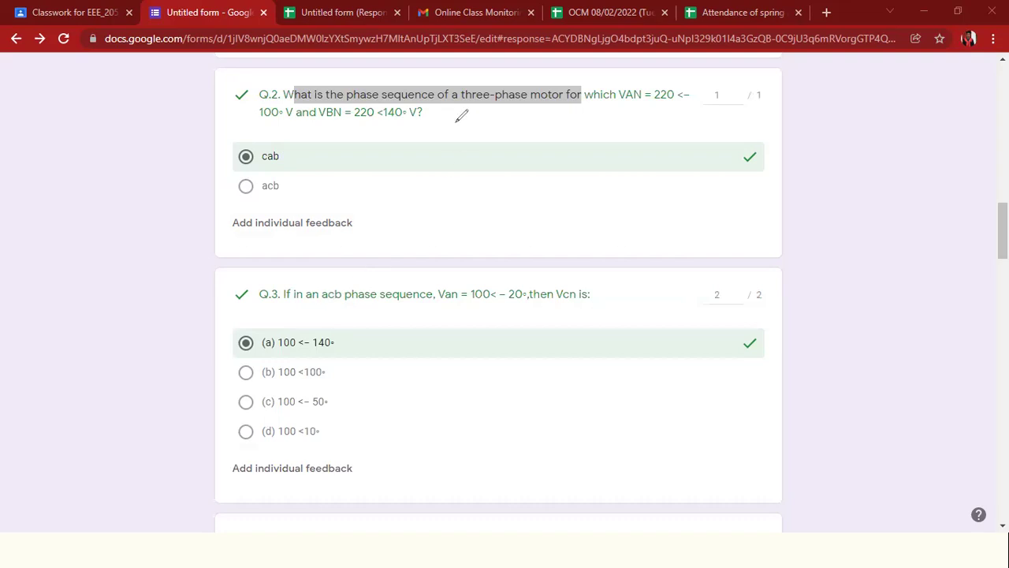
{"action": "left_click_drag", "start_coordinate": [318, 288], "coordinate": [347, 286]}
{"action": "mouse_move", "coordinate": [561, 300]}
{"action": "left_mouse_down"}
{"action": "mouse_move", "coordinate": [573, 301]}
{"action": "mouse_move", "coordinate": [565, 300]}
{"action": "left_mouse_up"}
{"action": "mouse_move", "coordinate": [522, 282]}
{"action": "left_mouse_down"}
{"action": "mouse_move", "coordinate": [547, 271]}
{"action": "mouse_move", "coordinate": [537, 271]}
{"action": "left_mouse_up"}
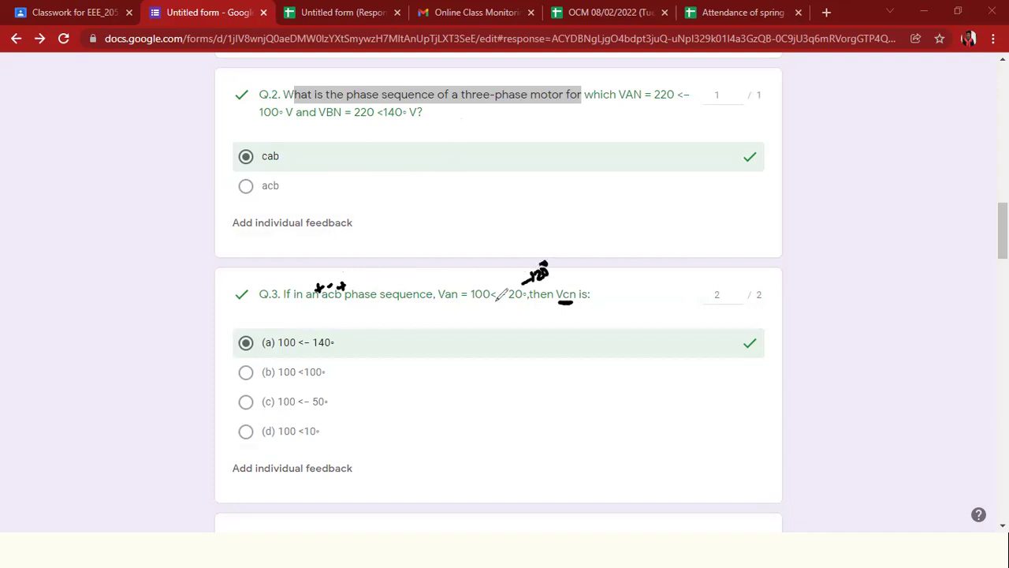
{"action": "left_click_drag", "start_coordinate": [210, 341], "coordinate": [250, 331]}
{"action": "key", "text": "Escape"}
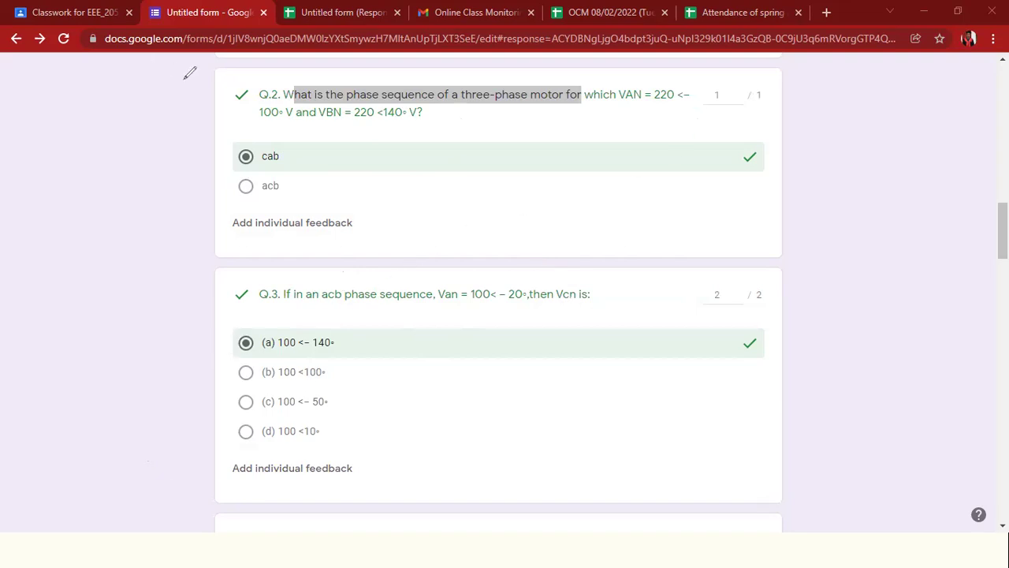
Examine Q.4, the circuit figure and answers of Q.5, and the vector diagram and answers of Q.6.
{"action": "scroll", "coordinate": [490, 350], "scroll_direction": "down", "scroll_amount": 1}
{"action": "scroll", "coordinate": [490, 350], "scroll_direction": "down", "scroll_amount": 2}
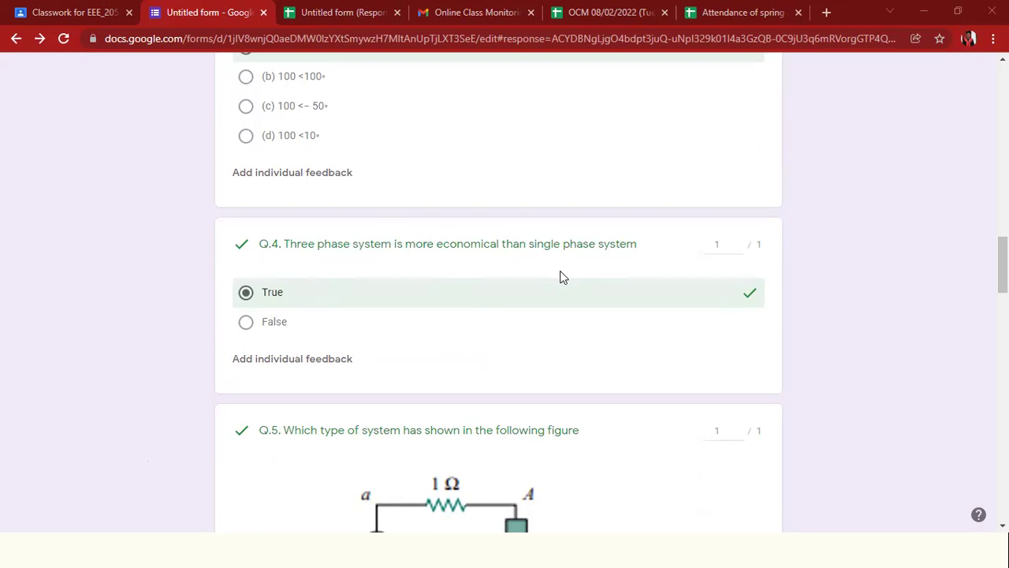
{"action": "scroll", "coordinate": [561, 276], "scroll_direction": "down", "scroll_amount": 4}
{"action": "scroll", "coordinate": [561, 276], "scroll_direction": "up", "scroll_amount": 1}
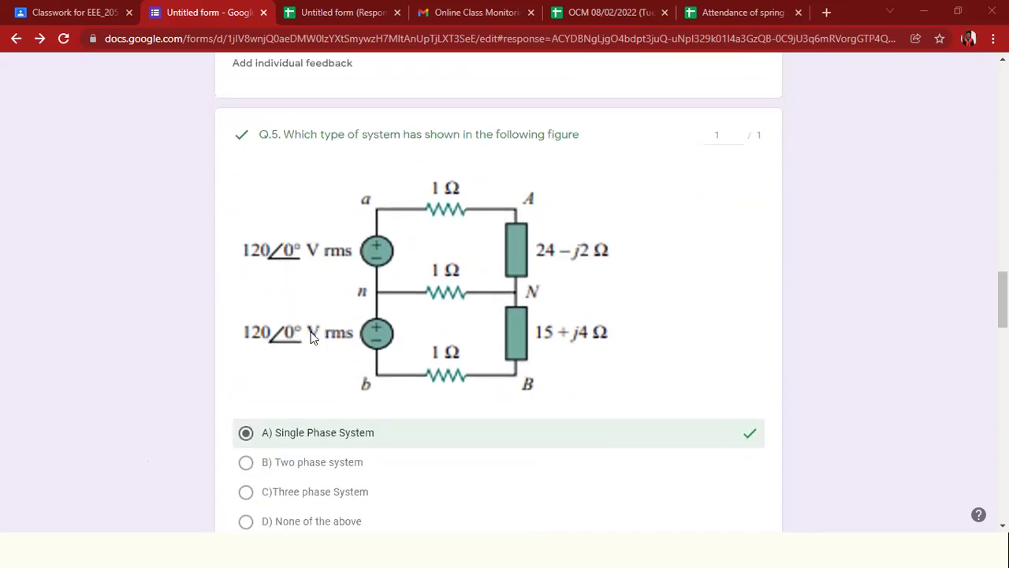
{"action": "scroll", "coordinate": [316, 319], "scroll_direction": "down", "scroll_amount": 5}
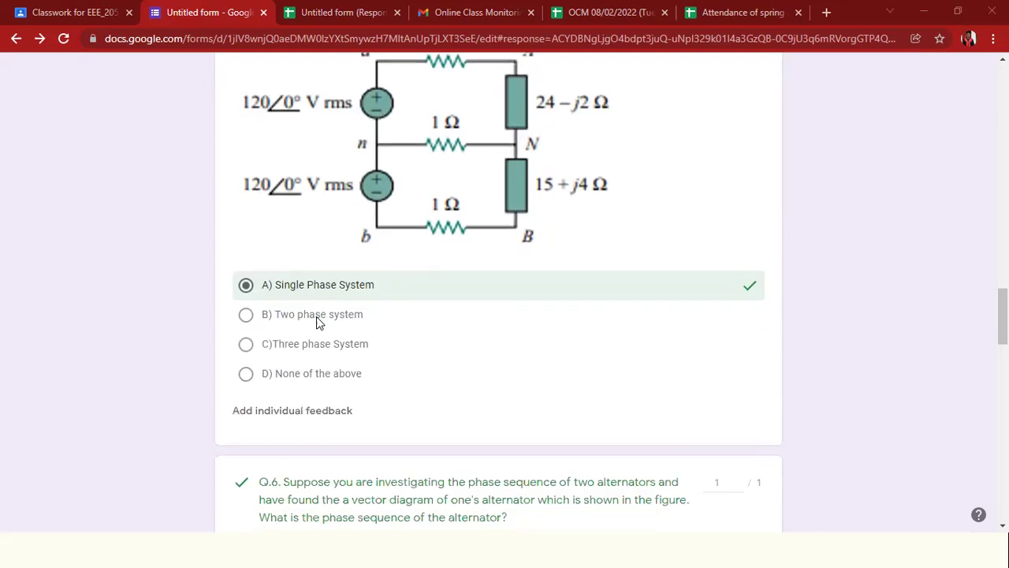
{"action": "scroll", "coordinate": [315, 322], "scroll_direction": "down", "scroll_amount": 1}
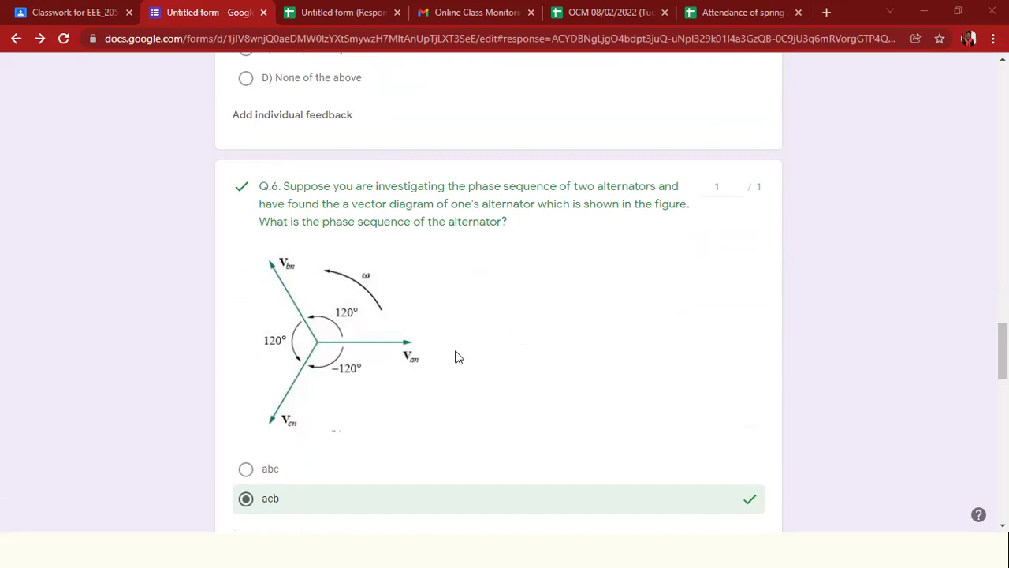
{"action": "scroll", "coordinate": [456, 357], "scroll_direction": "down", "scroll_amount": 1}
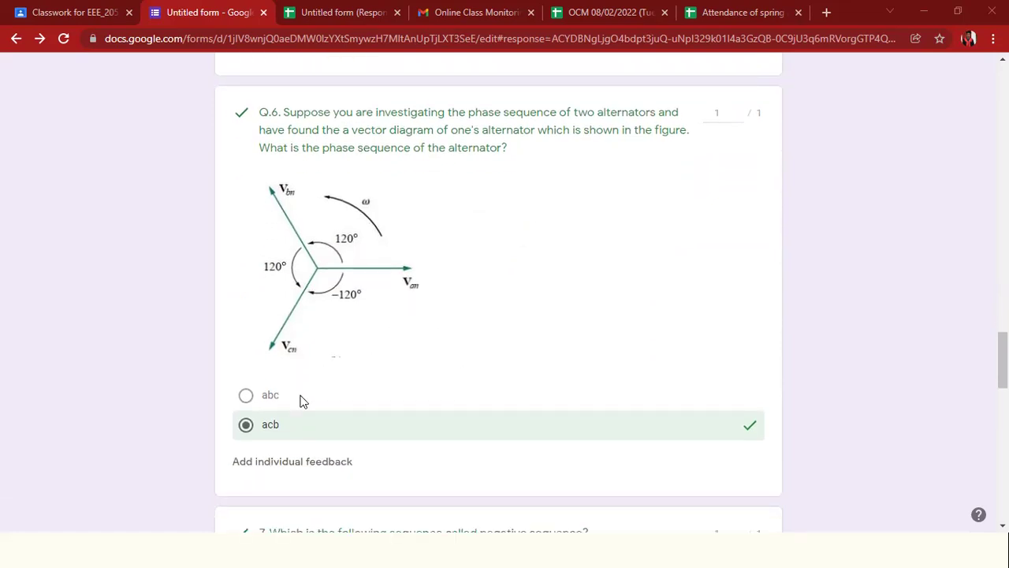
{"action": "scroll", "coordinate": [417, 377], "scroll_direction": "down", "scroll_amount": 3}
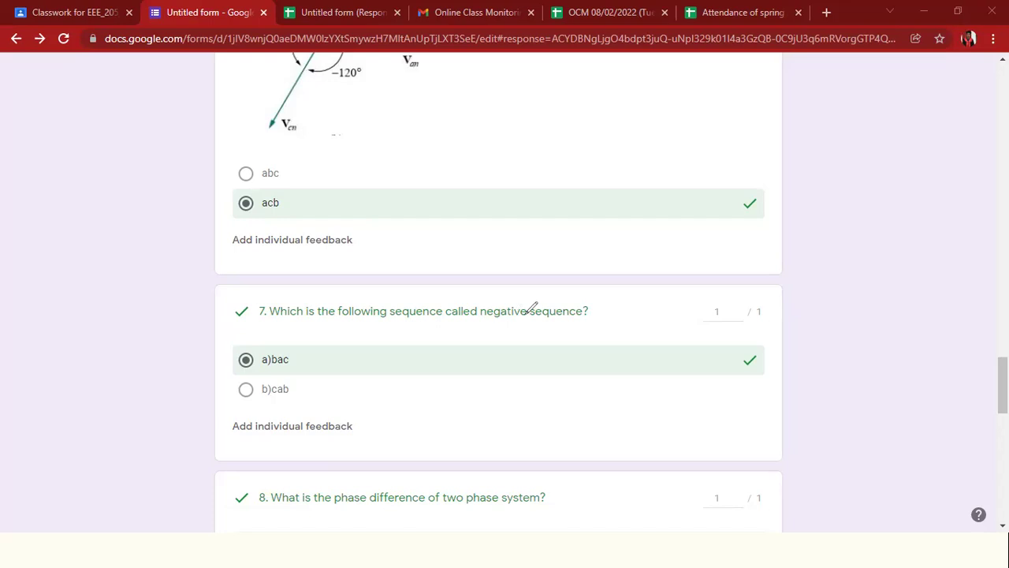
Underline bac in question 7's first option and write bac beside it with the screen pen.
{"action": "mouse_move", "coordinate": [293, 353]}
{"action": "left_mouse_down"}
{"action": "mouse_move", "coordinate": [329, 357]}
{"action": "mouse_move", "coordinate": [302, 368]}
{"action": "left_mouse_up"}
{"action": "left_click", "coordinate": [311, 357]}
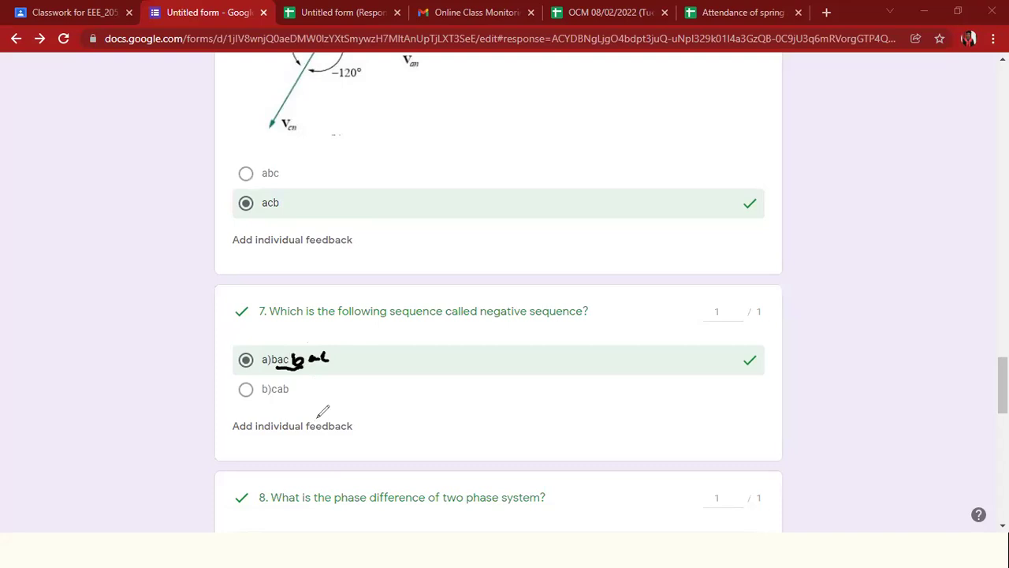
{"action": "scroll", "coordinate": [353, 390], "scroll_direction": "down", "scroll_amount": 2}
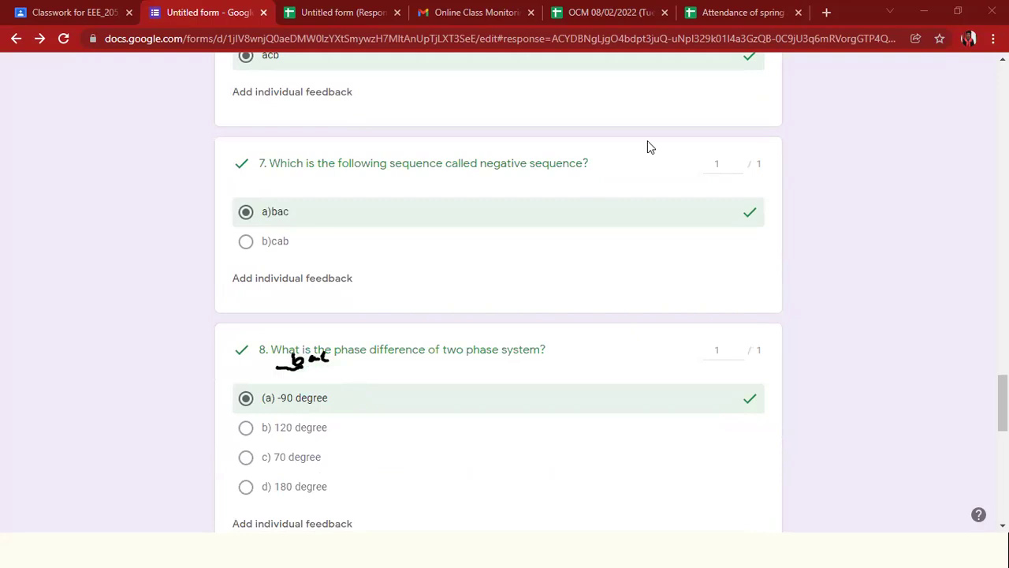
Examine the figure and answers of question 9, return to the top of the response, and open the respondent list.
{"action": "scroll", "coordinate": [502, 398], "scroll_direction": "down", "scroll_amount": 5}
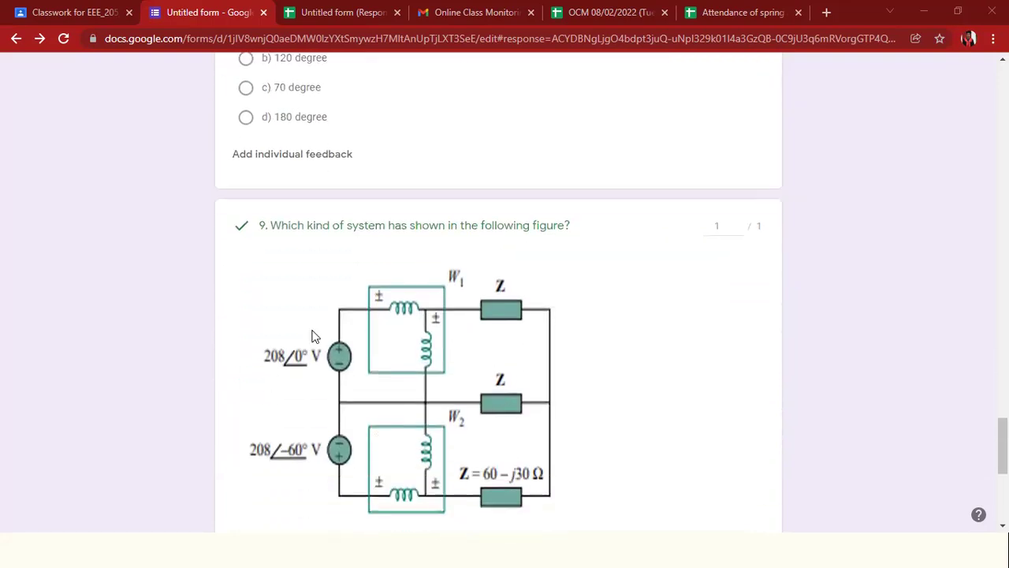
{"action": "scroll", "coordinate": [352, 386], "scroll_direction": "down", "scroll_amount": 1}
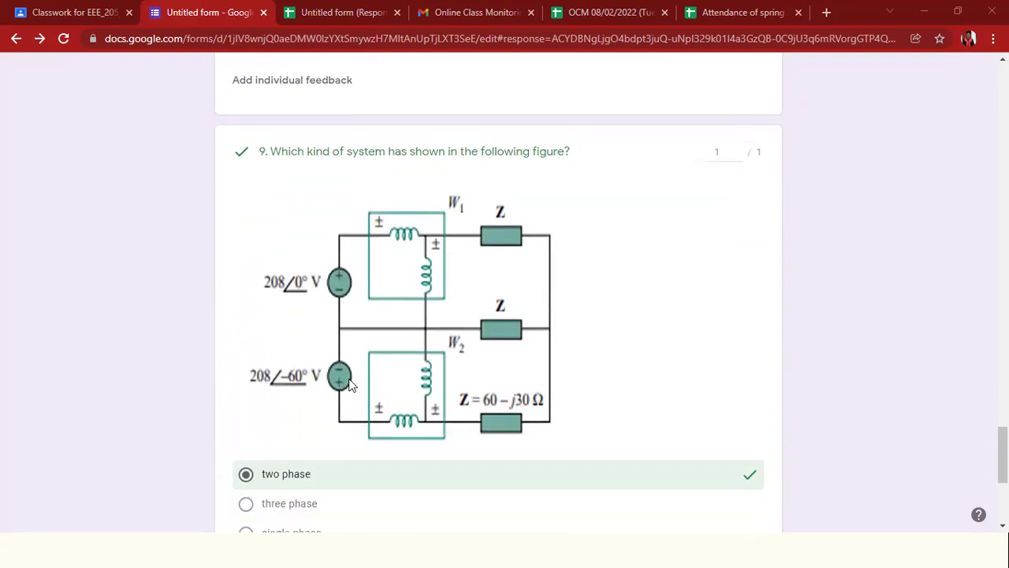
{"action": "scroll", "coordinate": [350, 383], "scroll_direction": "down", "scroll_amount": 3}
{"action": "scroll", "coordinate": [351, 383], "scroll_direction": "up", "scroll_amount": 9}
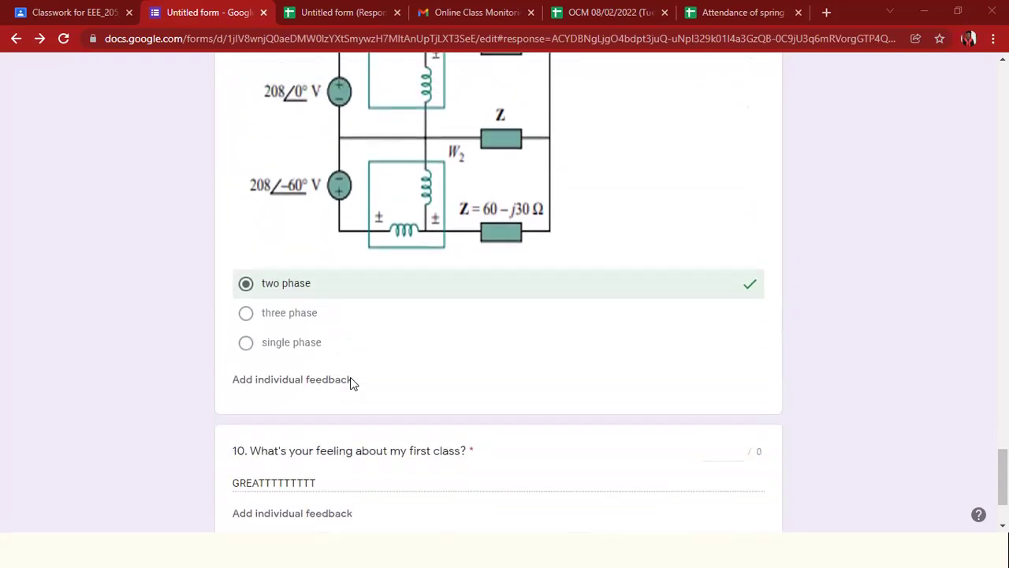
{"action": "scroll", "coordinate": [350, 377], "scroll_direction": "up", "scroll_amount": 20}
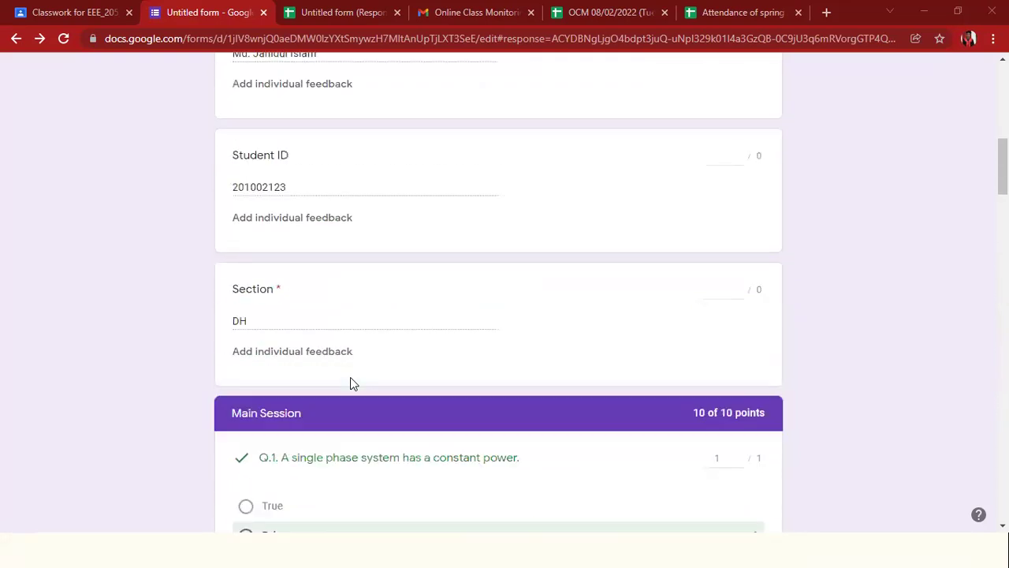
{"action": "scroll", "coordinate": [350, 377], "scroll_direction": "up", "scroll_amount": 4}
{"action": "left_click", "coordinate": [300, 301]}
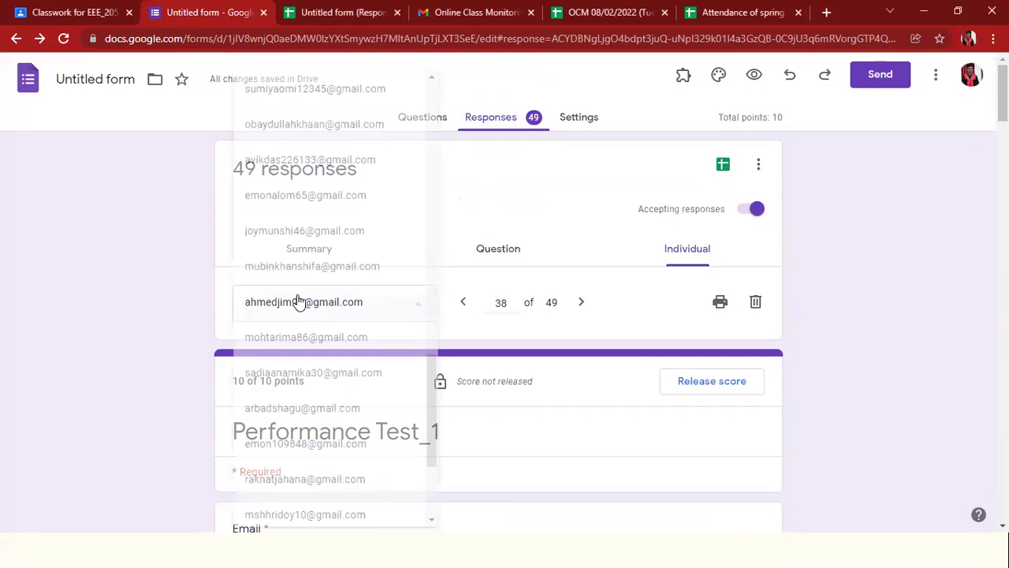
Examine the respondents' scores and answers in the Untitled form (Responses) spreadsheet, including the score in row 21.
{"action": "left_click", "coordinate": [322, 11]}
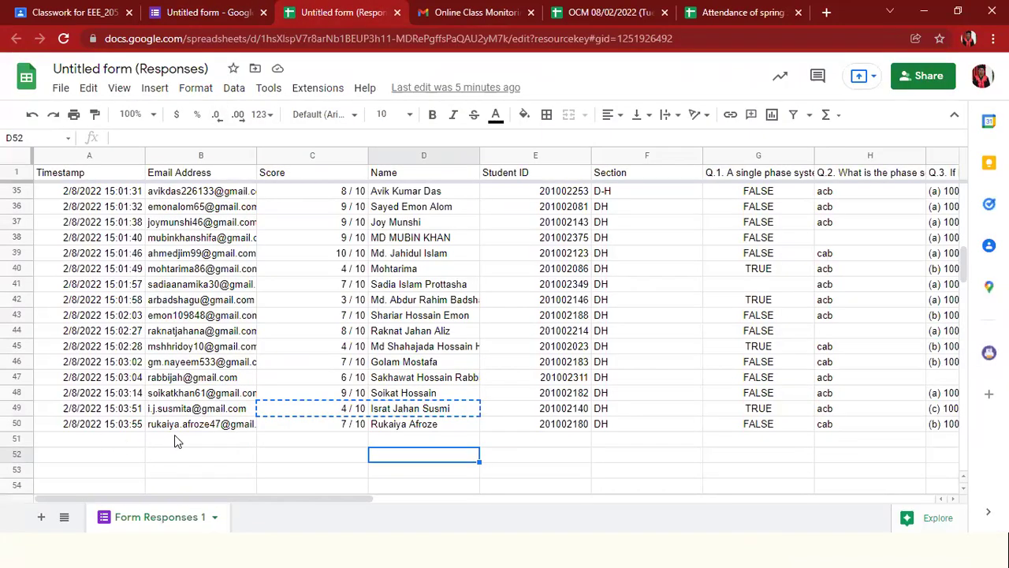
{"action": "scroll", "coordinate": [173, 432], "scroll_direction": "up", "scroll_amount": 1}
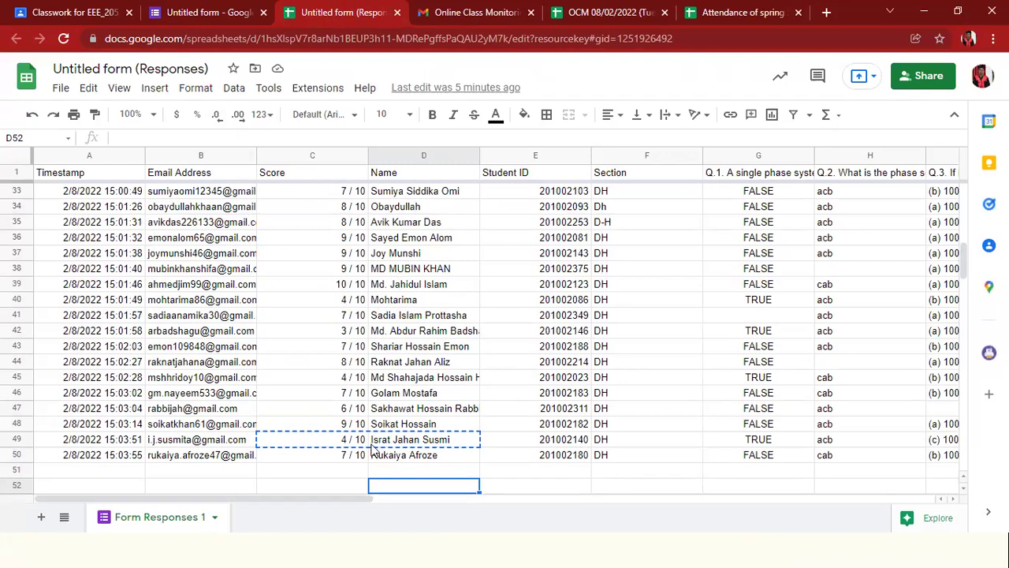
{"action": "scroll", "coordinate": [375, 448], "scroll_direction": "up", "scroll_amount": 1}
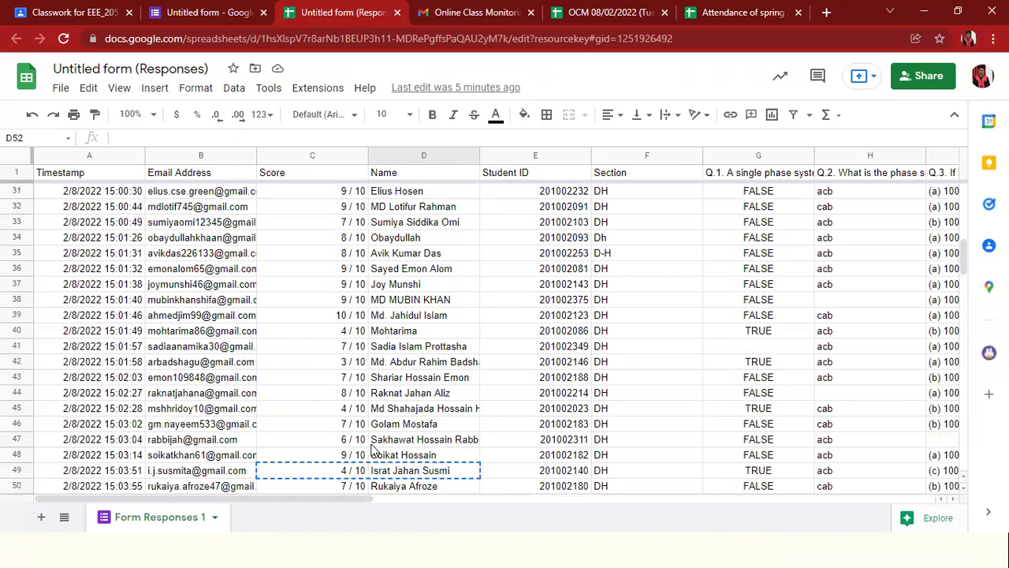
{"action": "scroll", "coordinate": [374, 448], "scroll_direction": "up", "scroll_amount": 1}
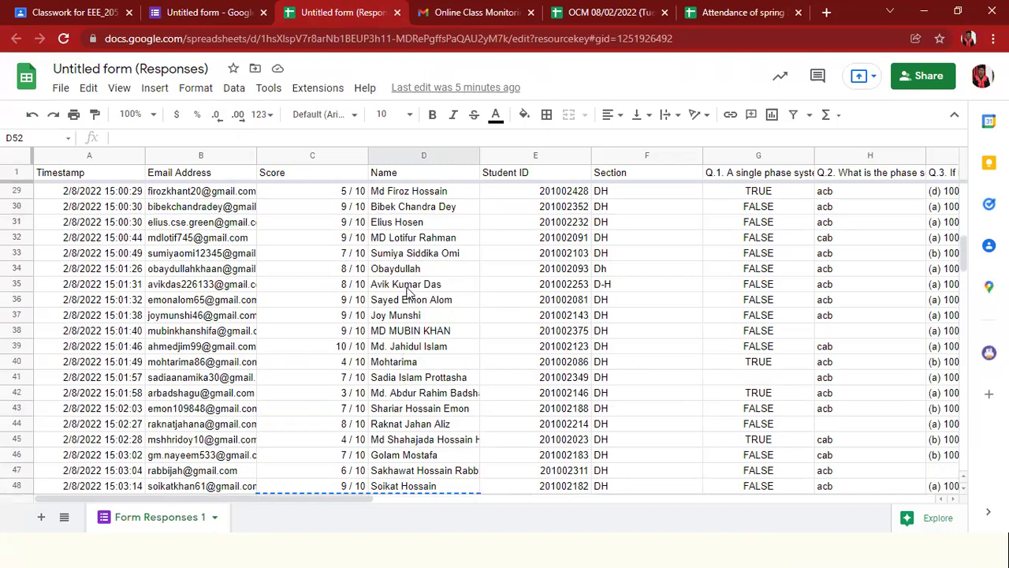
{"action": "scroll", "coordinate": [408, 292], "scroll_direction": "up", "scroll_amount": 4}
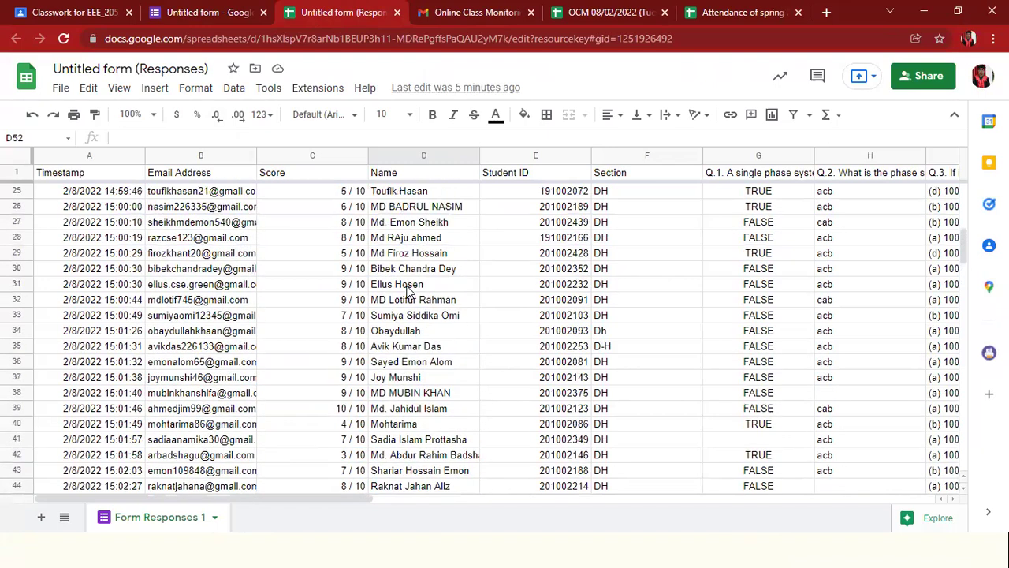
{"action": "scroll", "coordinate": [408, 291], "scroll_direction": "up", "scroll_amount": 4}
{"action": "scroll", "coordinate": [408, 292], "scroll_direction": "down", "scroll_amount": 3}
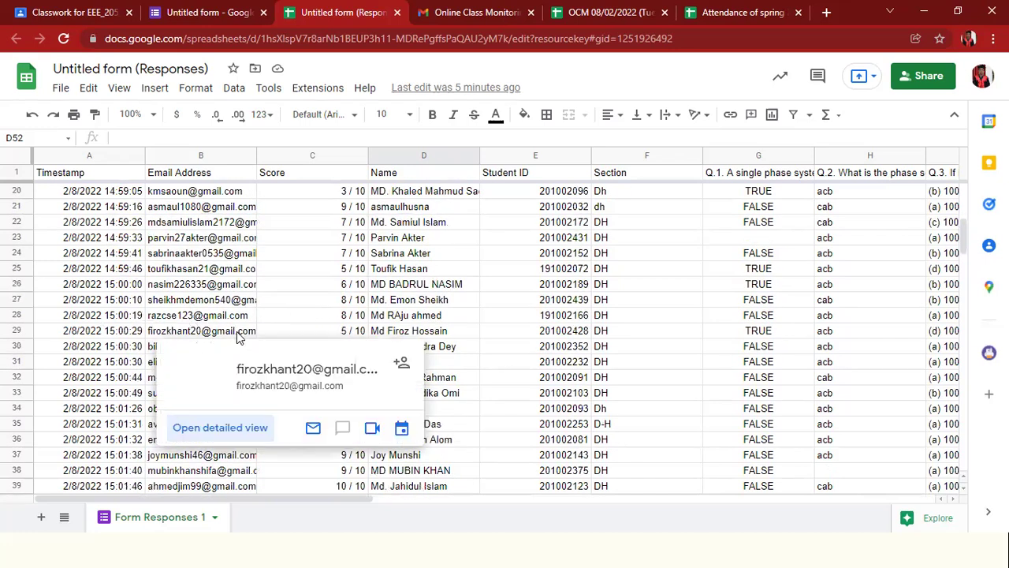
{"action": "left_click", "coordinate": [393, 207]}
{"action": "left_click", "coordinate": [288, 206]}
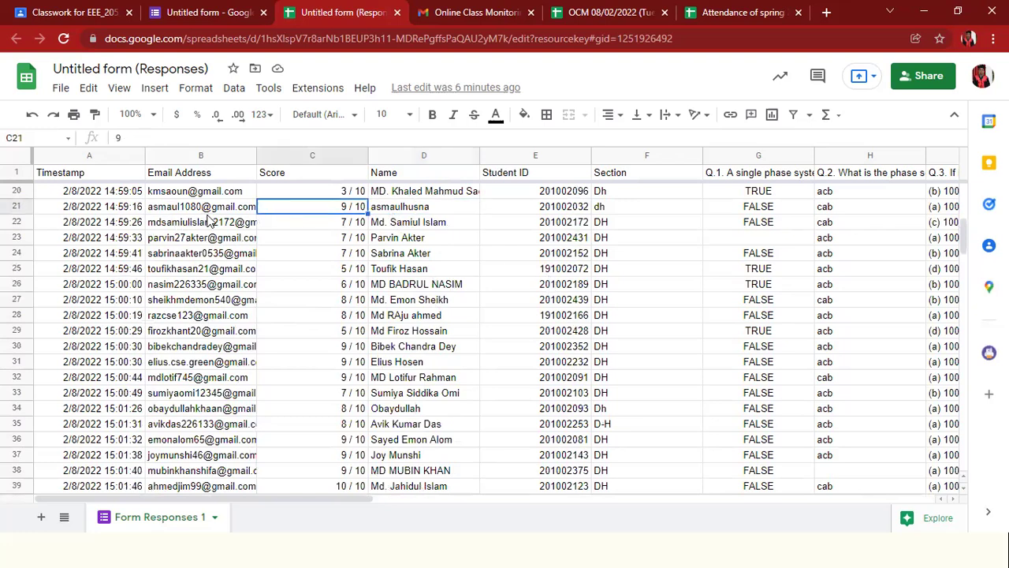
Return to the Performance Test_1 form and release the scores by e-mail to all respondents.
{"action": "mouse_move", "coordinate": [210, 215]}
{"action": "left_click", "coordinate": [236, 12]}
{"action": "left_click", "coordinate": [596, 185]}
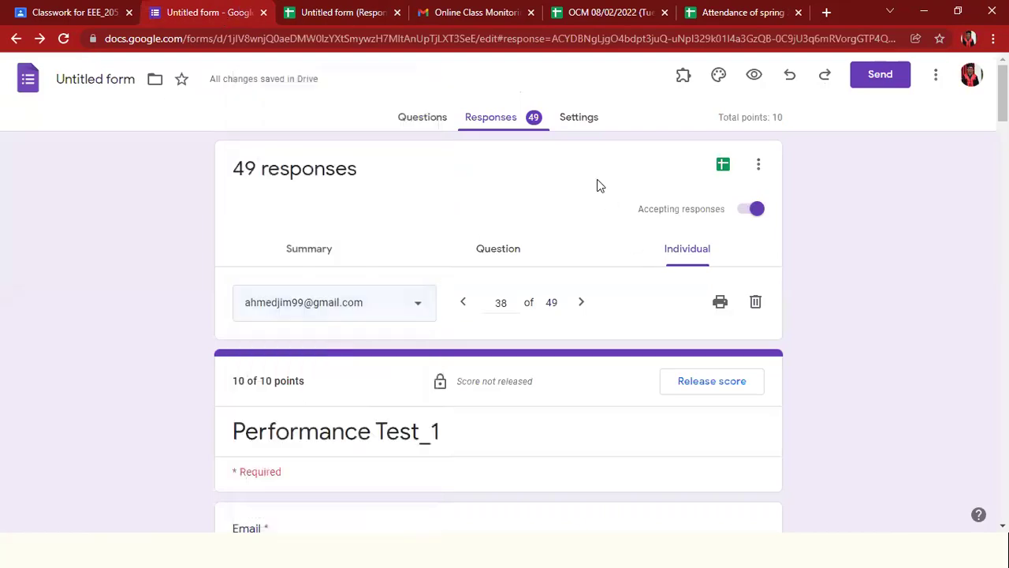
{"action": "left_click", "coordinate": [718, 386]}
{"action": "left_click", "coordinate": [307, 195]}
{"action": "scroll", "coordinate": [583, 321], "scroll_direction": "down", "scroll_amount": 10}
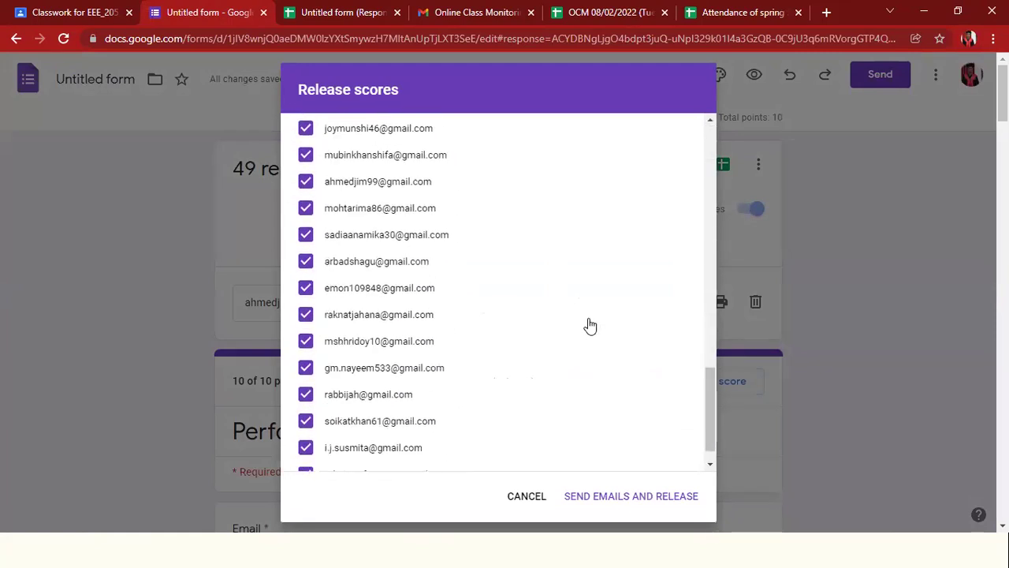
{"action": "scroll", "coordinate": [586, 339], "scroll_direction": "down", "scroll_amount": 1}
{"action": "left_click", "coordinate": [641, 499]}
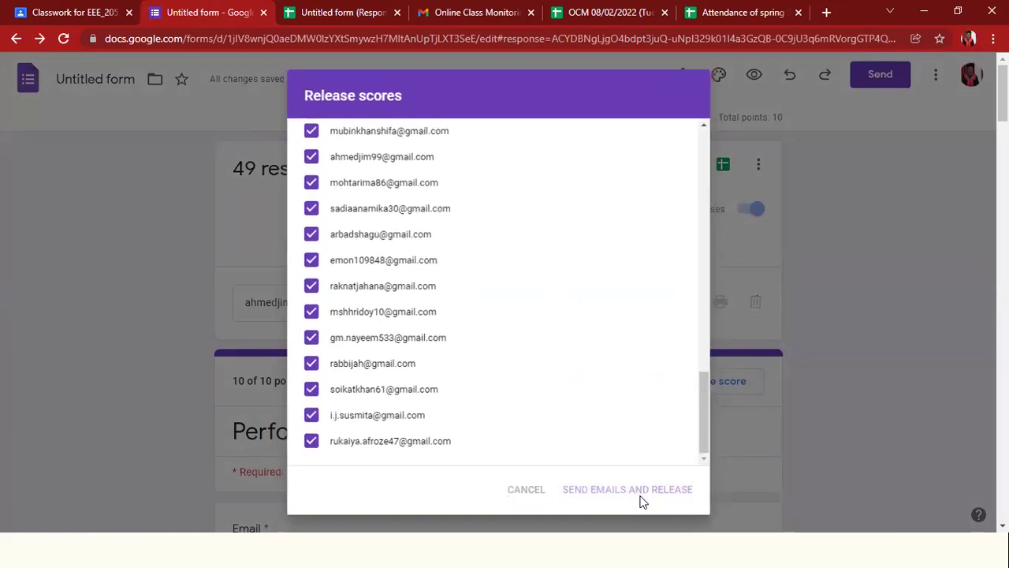